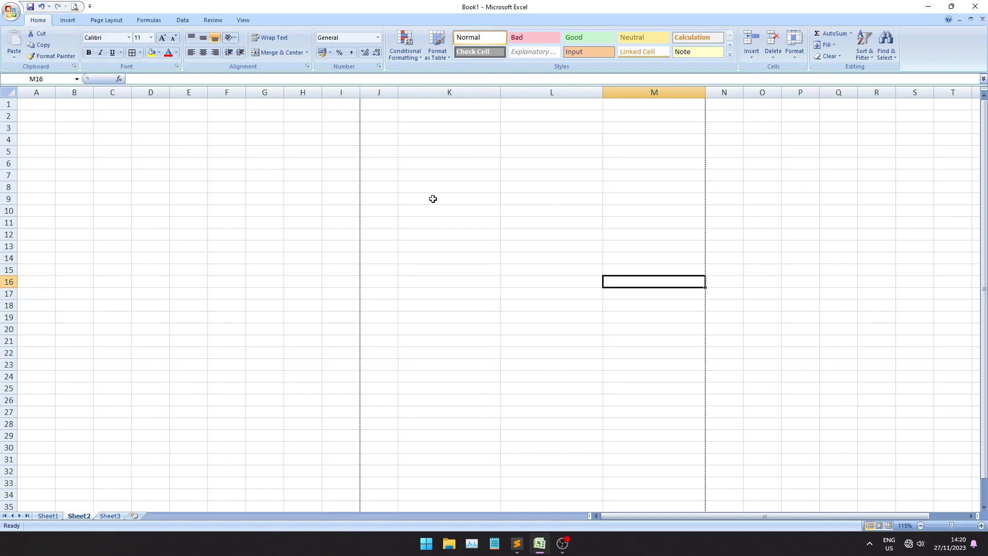
Step: Enter the title 'Tanda terima honor' in cell J8
{"action": "left_click", "coordinate": [391, 189]}
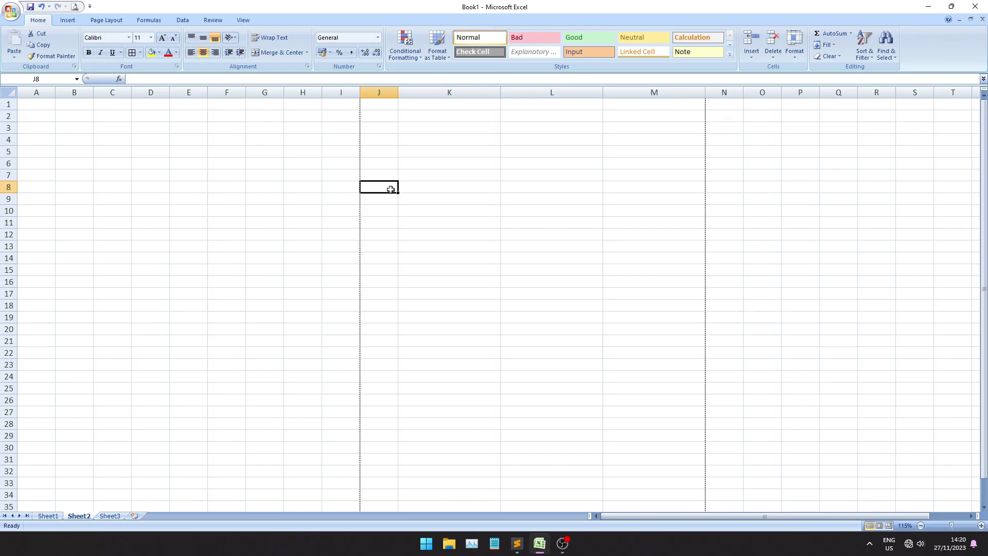
{"action": "type", "text": "Tanda"}
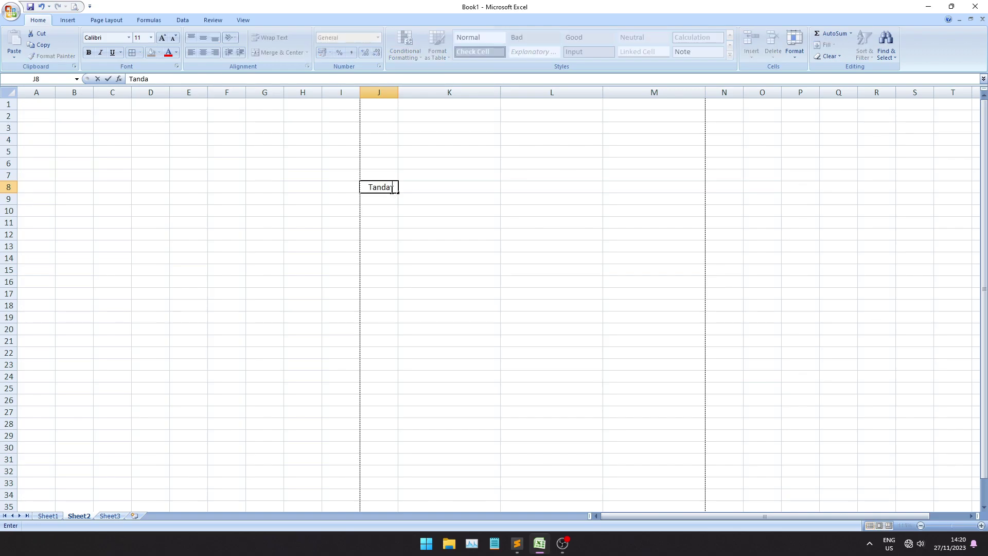
{"action": "type", "text": " terima "}
{"action": "type", "text": "honor"}
{"action": "key", "text": "Return"}
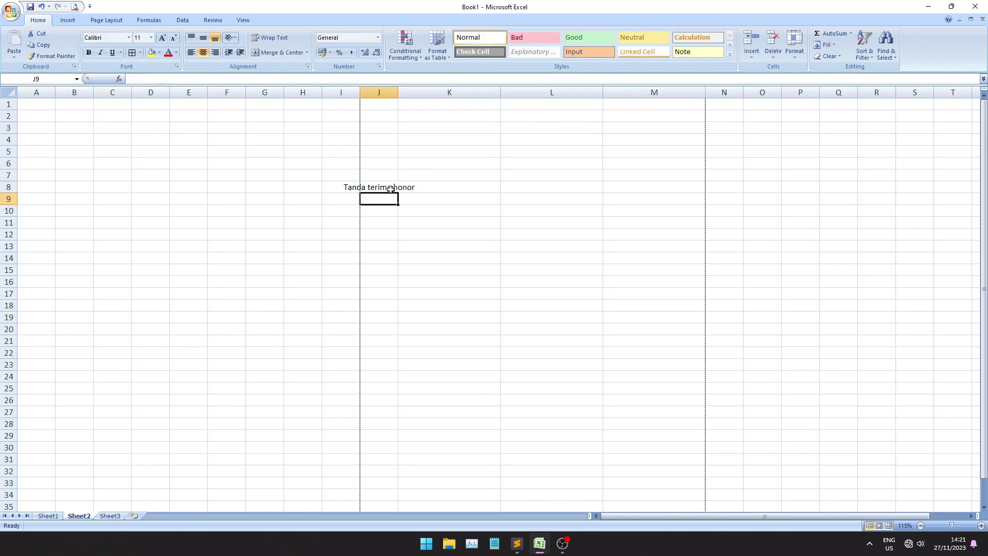
Step: Merge and center the title across J8:M8 and enlarge it to size 20
{"action": "left_click", "coordinate": [391, 188]}
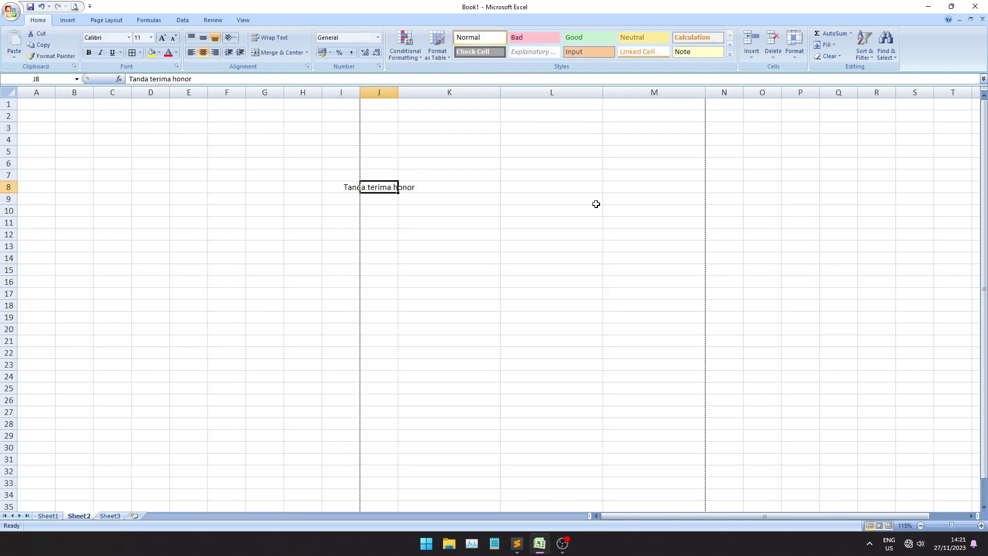
{"action": "left_click", "coordinate": [651, 187], "text": "shift"}
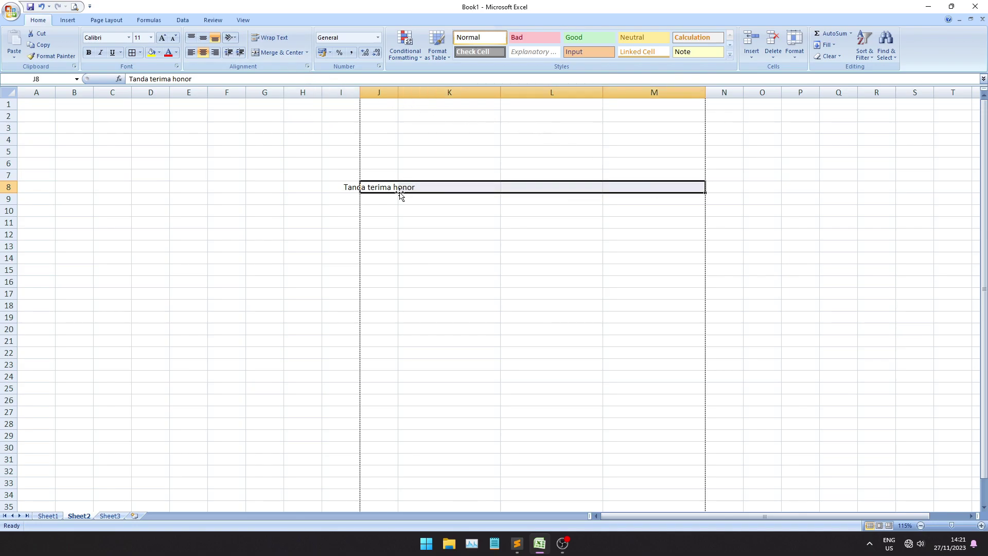
{"action": "left_click", "coordinate": [278, 53]}
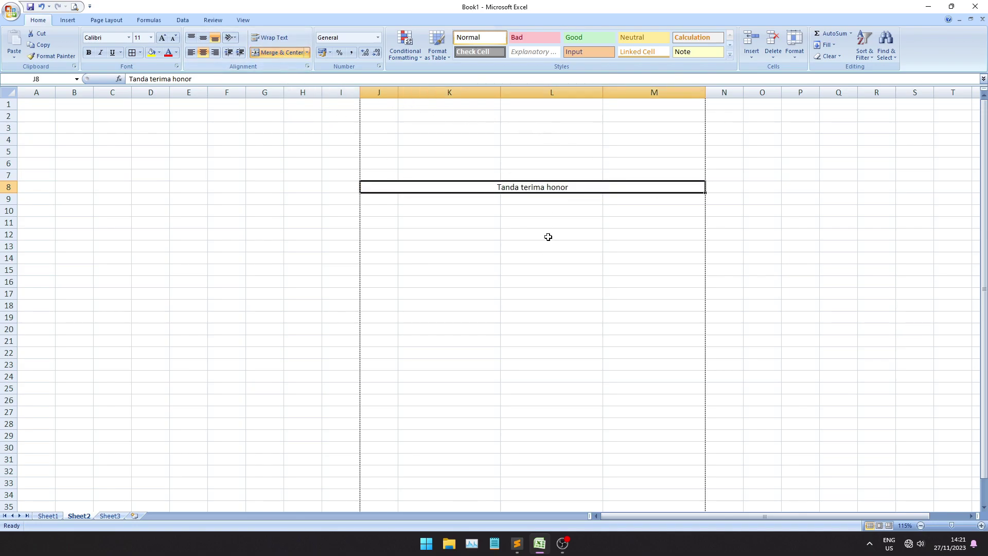
{"action": "left_click", "coordinate": [540, 201]}
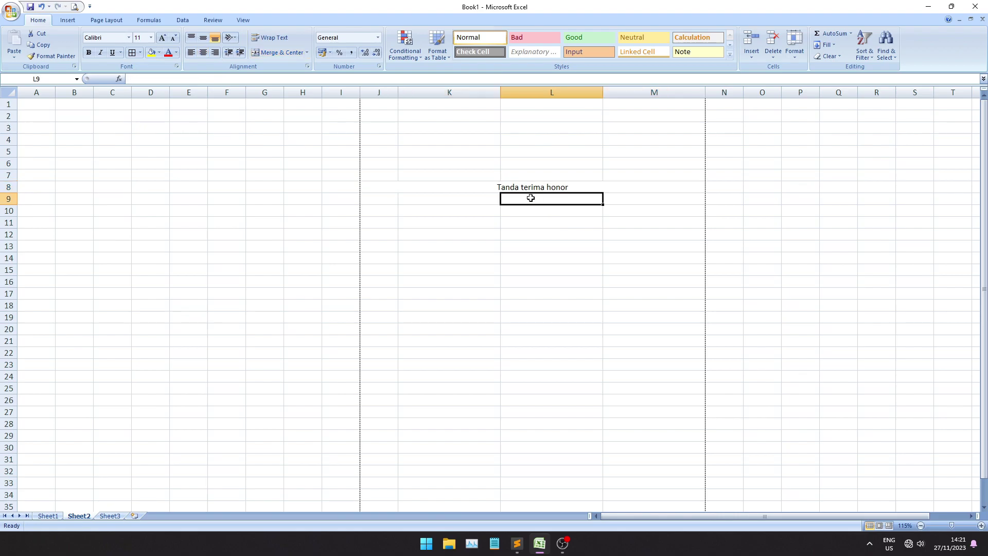
{"action": "left_click", "coordinate": [530, 190]}
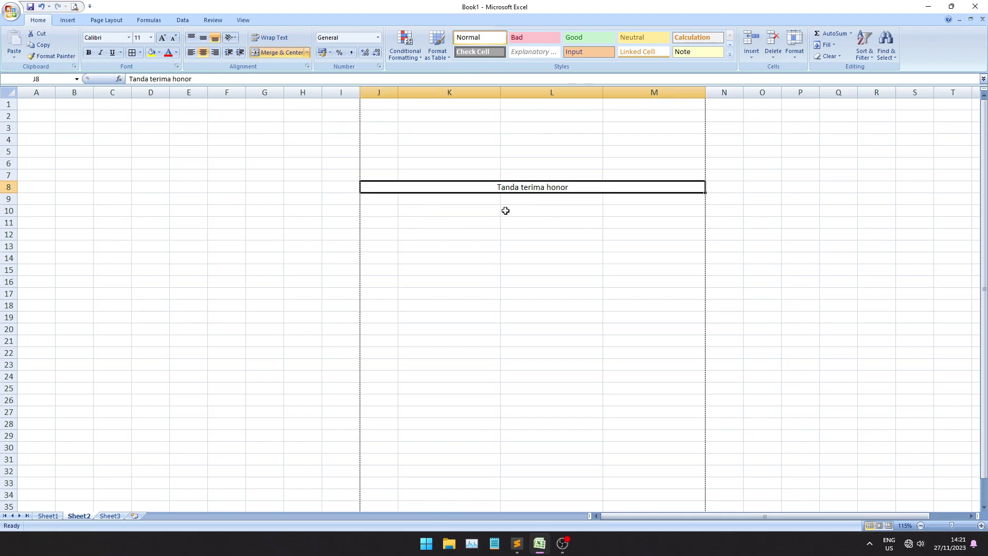
{"action": "left_click", "coordinate": [162, 38]}
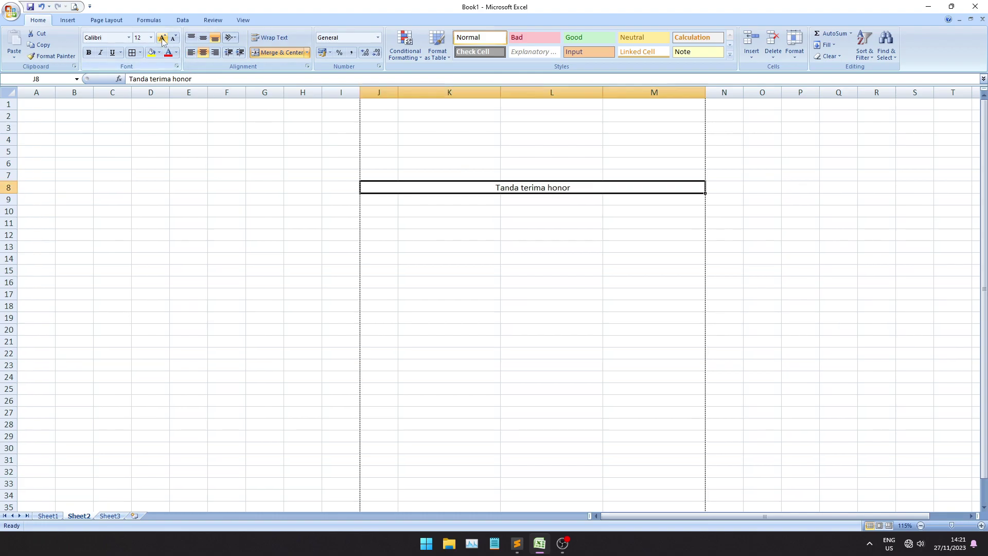
{"action": "left_click", "coordinate": [162, 38]}
{"action": "left_click", "coordinate": [162, 38]}
{"action": "left_click", "coordinate": [162, 38]}
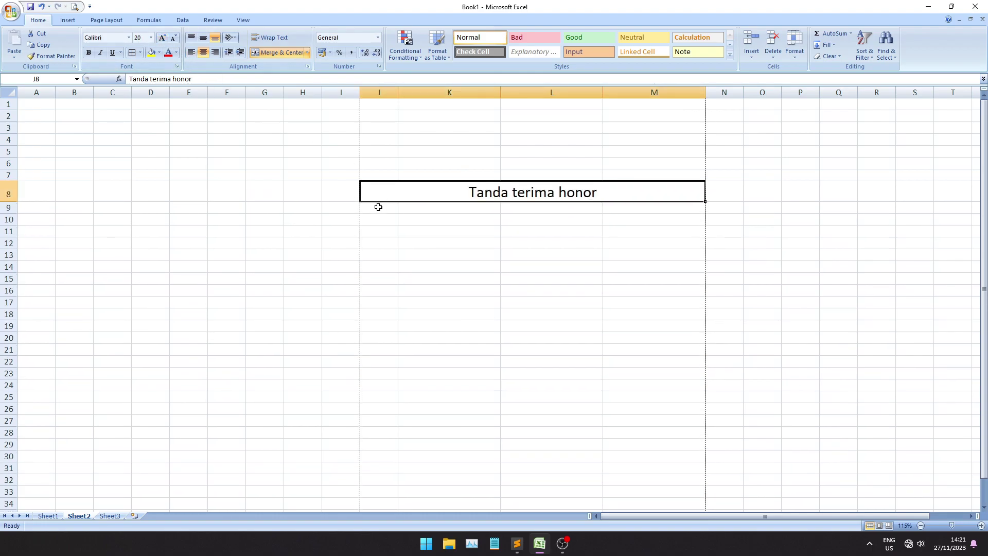
{"action": "left_click", "coordinate": [384, 206]}
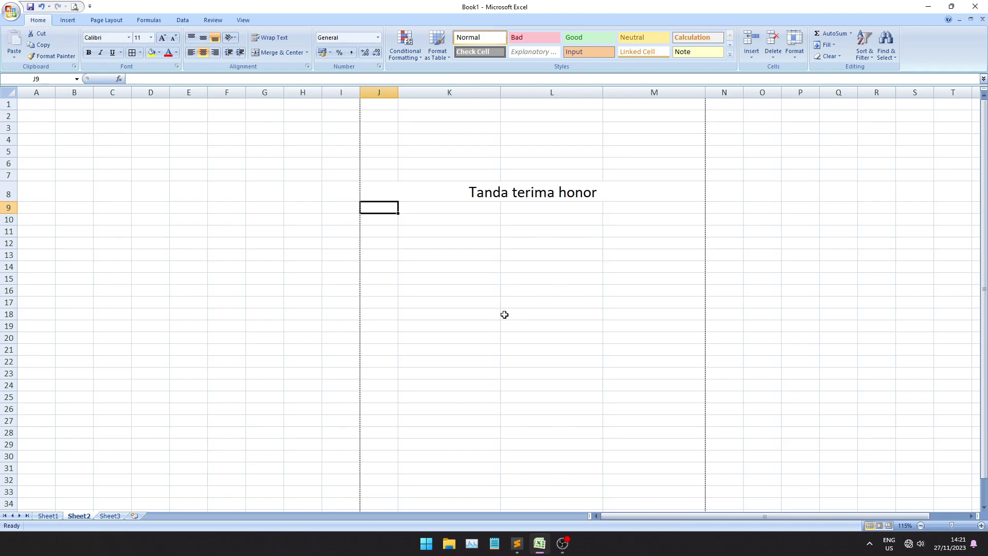
Step: Enter the headers NO, Nama and Tanda terima in J9, K9 and L9
{"action": "type", "text": "NO"}
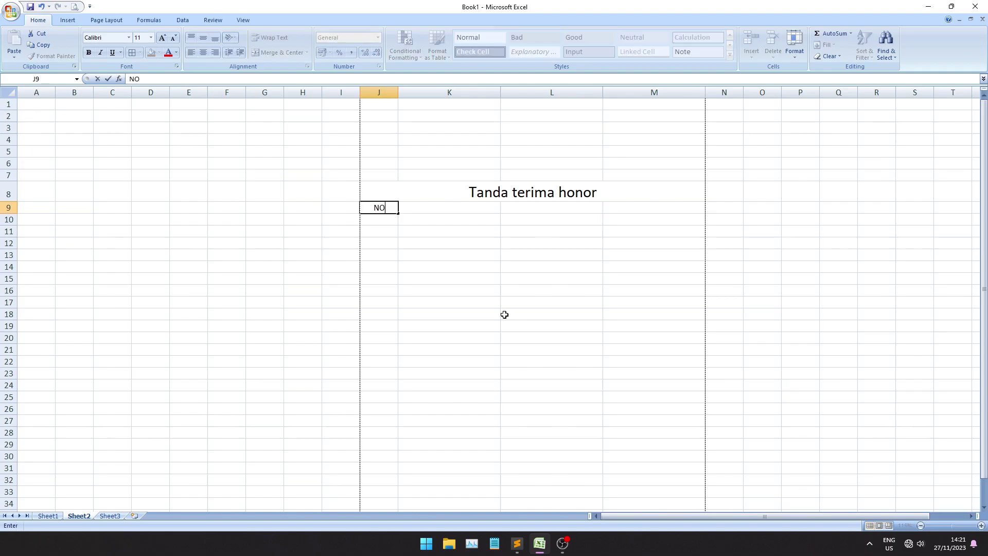
{"action": "key", "text": "Tab"}
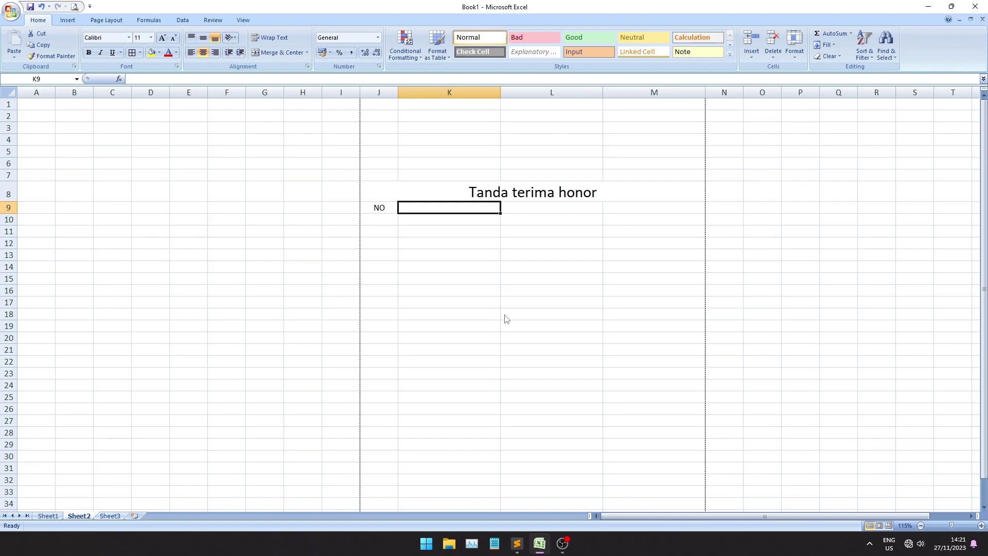
{"action": "type", "text": "Nama"}
{"action": "key", "text": "Tab"}
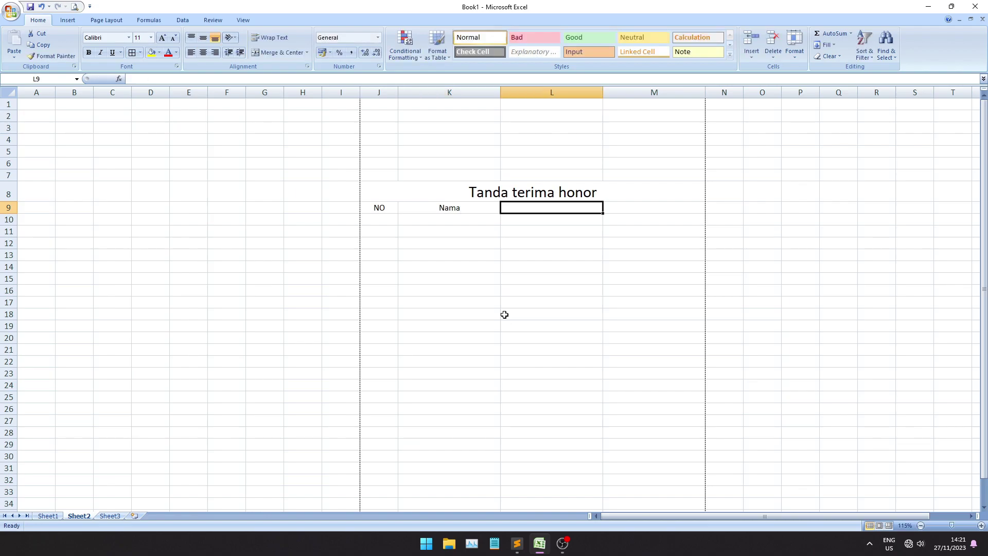
{"action": "type", "text": "Tanda t"}
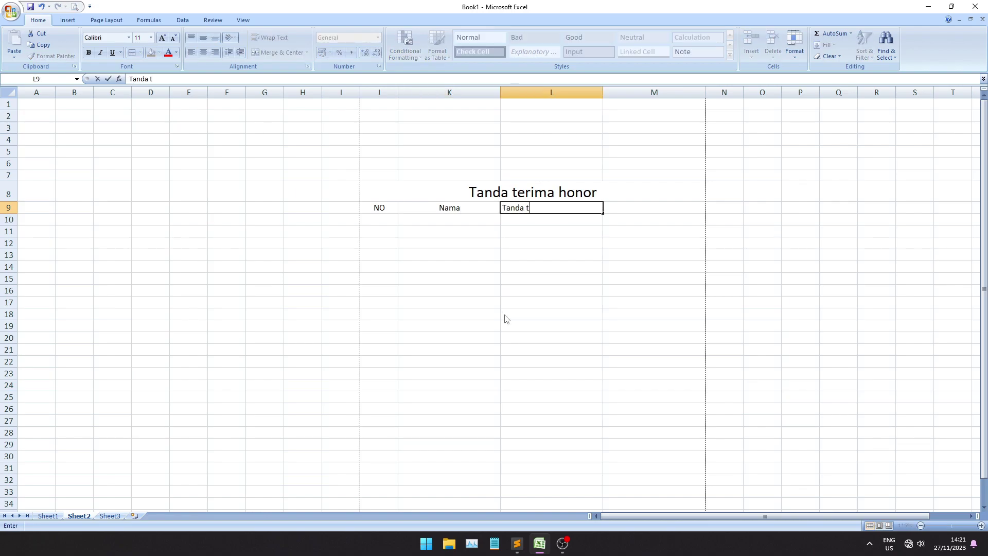
{"action": "type", "text": "erima"}
{"action": "key", "text": "Return"}
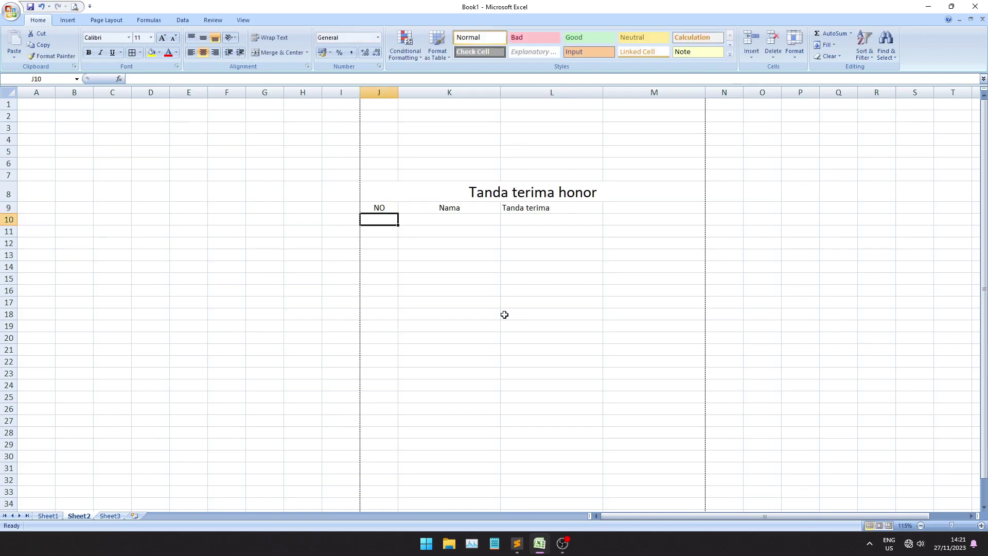
Step: Merge and center the Tanda terima header across L9:M9
{"action": "left_click", "coordinate": [389, 209]}
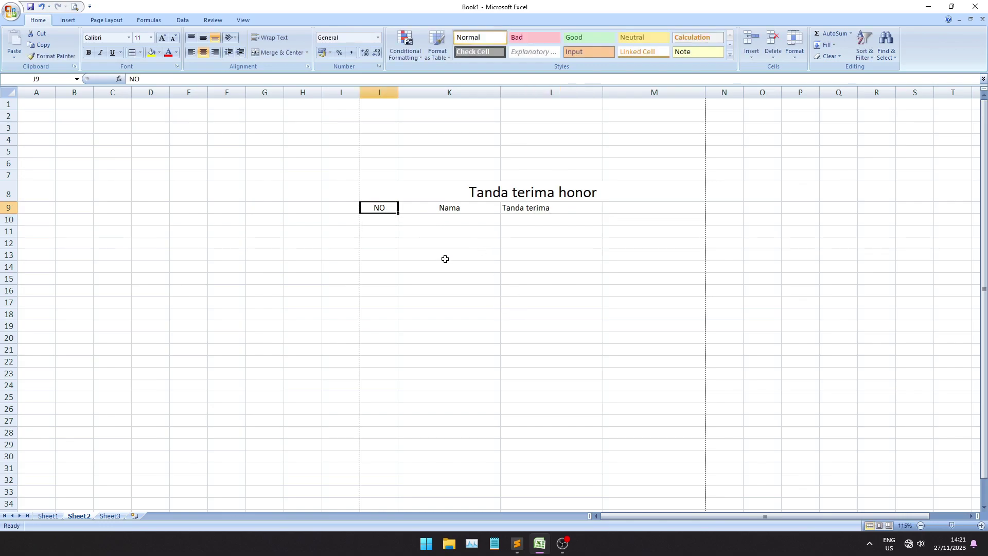
{"action": "left_click", "coordinate": [432, 208]}
{"action": "left_click", "coordinate": [548, 210]}
{"action": "left_click_drag", "start_coordinate": [392, 211], "coordinate": [633, 206]}
{"action": "left_click", "coordinate": [631, 231]}
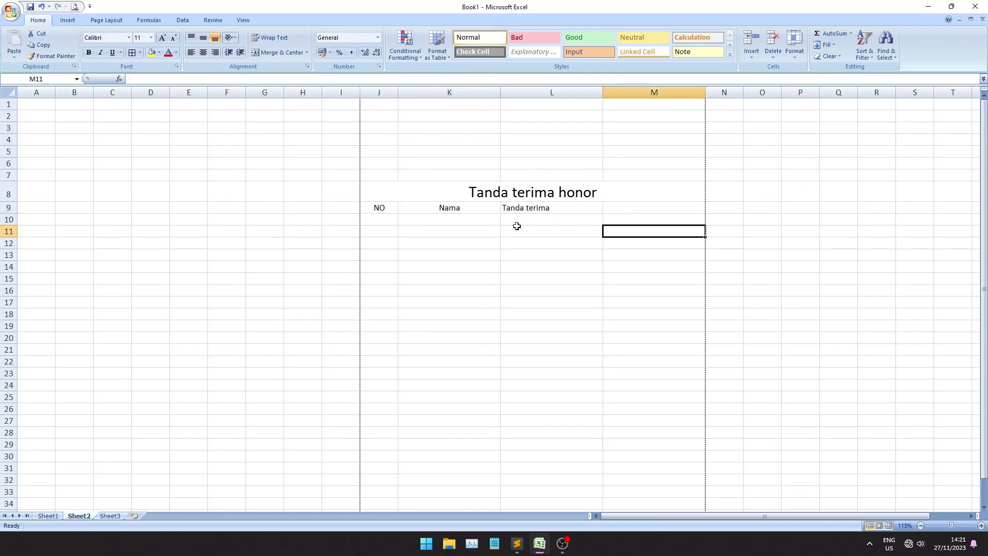
{"action": "left_click", "coordinate": [542, 209]}
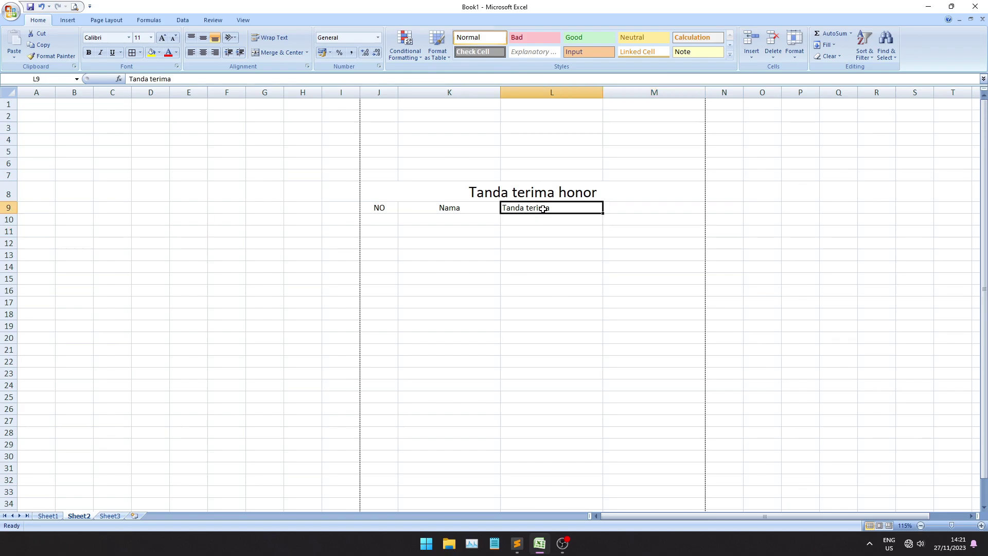
{"action": "left_click_drag", "start_coordinate": [543, 209], "coordinate": [611, 209]}
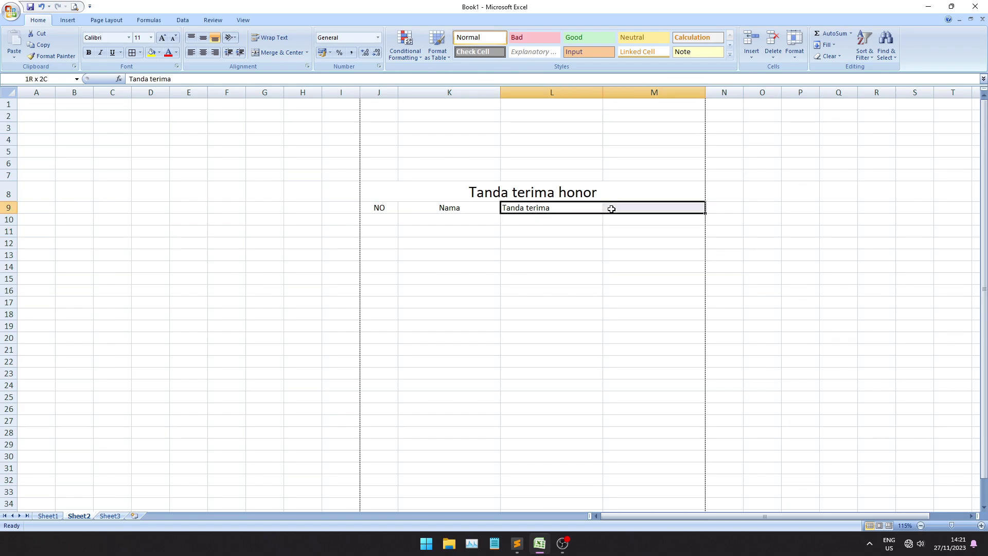
{"action": "left_click", "coordinate": [271, 53]}
{"action": "left_click", "coordinate": [561, 230]}
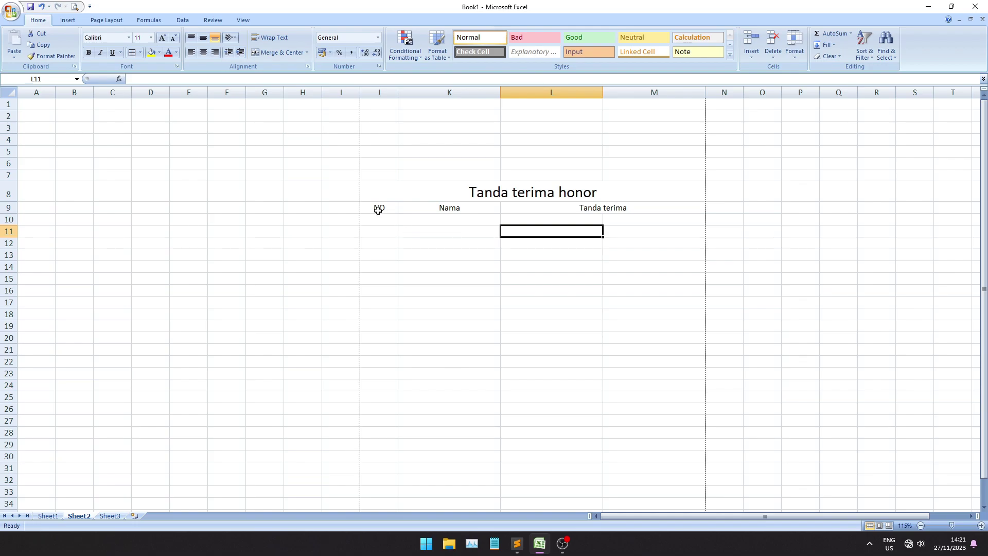
Step: Give header row J9:M9 14-point text and a yellow fill
{"action": "left_click_drag", "start_coordinate": [379, 209], "coordinate": [576, 209]}
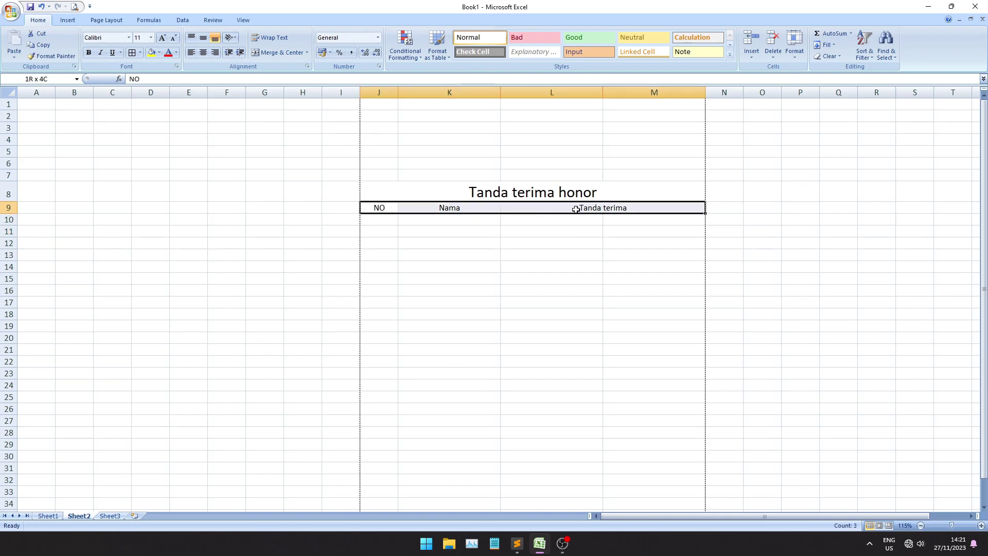
{"action": "left_click", "coordinate": [161, 38]}
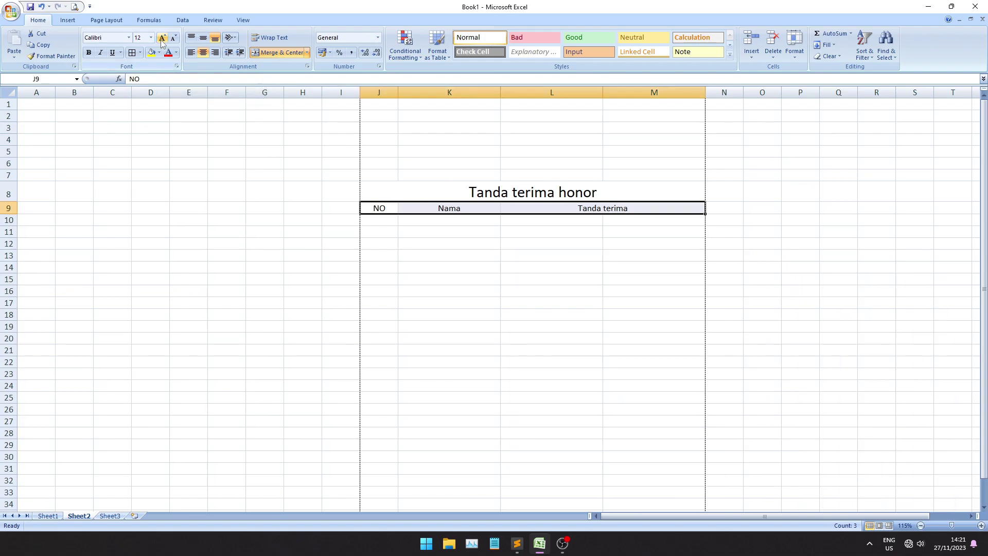
{"action": "left_click", "coordinate": [162, 38]}
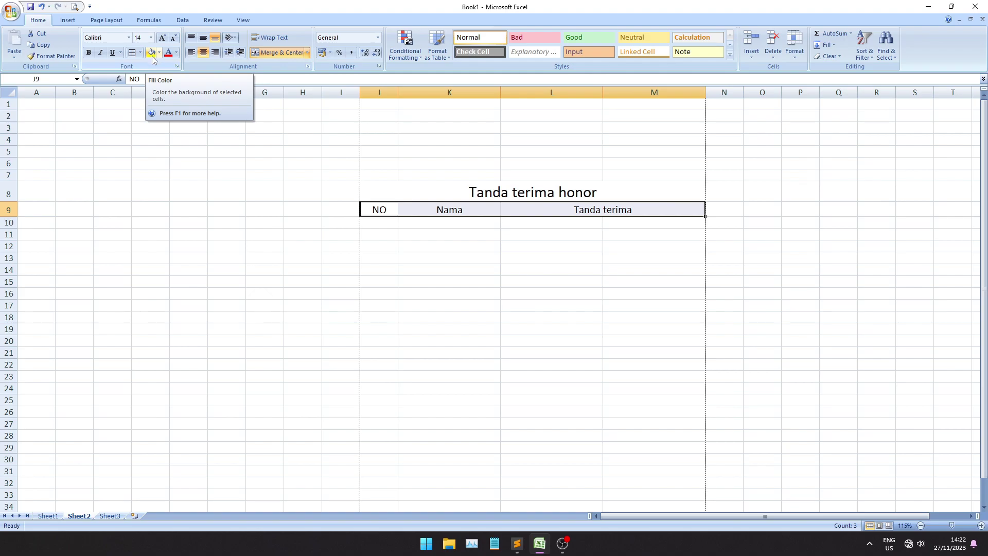
{"action": "left_click", "coordinate": [153, 59]}
{"action": "left_click", "coordinate": [549, 232]}
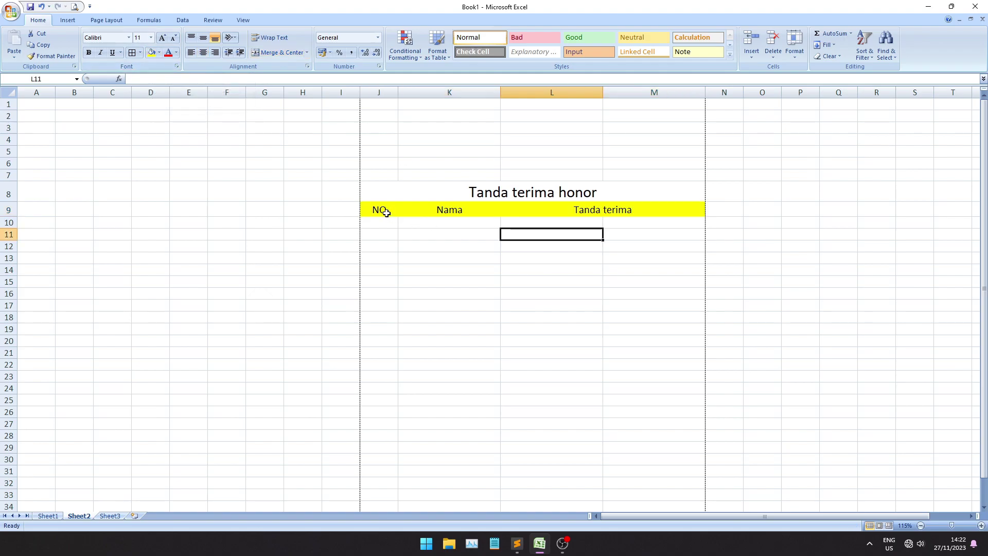
{"action": "left_click", "coordinate": [385, 212]}
Step: Change the NO heading in J9 to No
{"action": "double_click", "coordinate": [385, 212]}
{"action": "key", "text": "BackSpace"}
{"action": "type", "text": "o"}
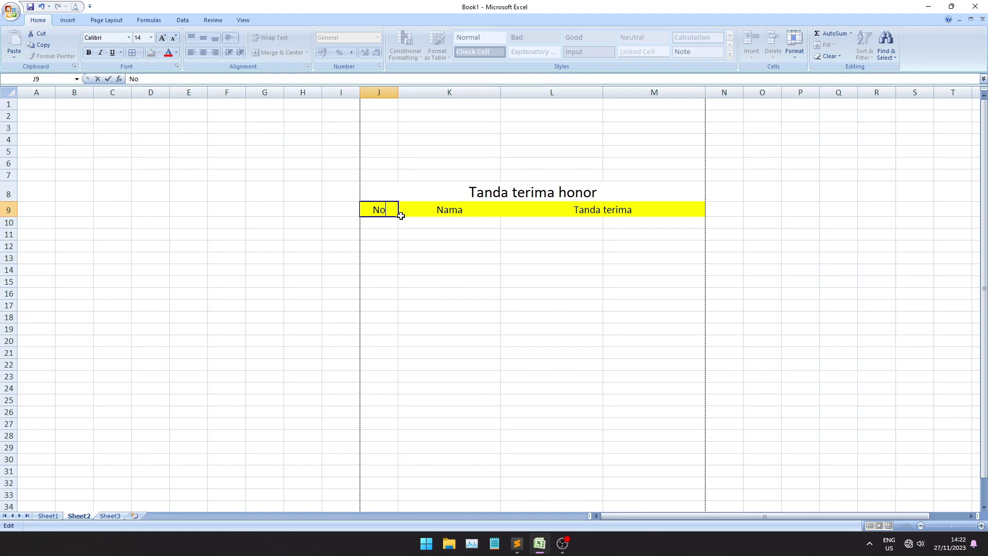
{"action": "left_click", "coordinate": [446, 222]}
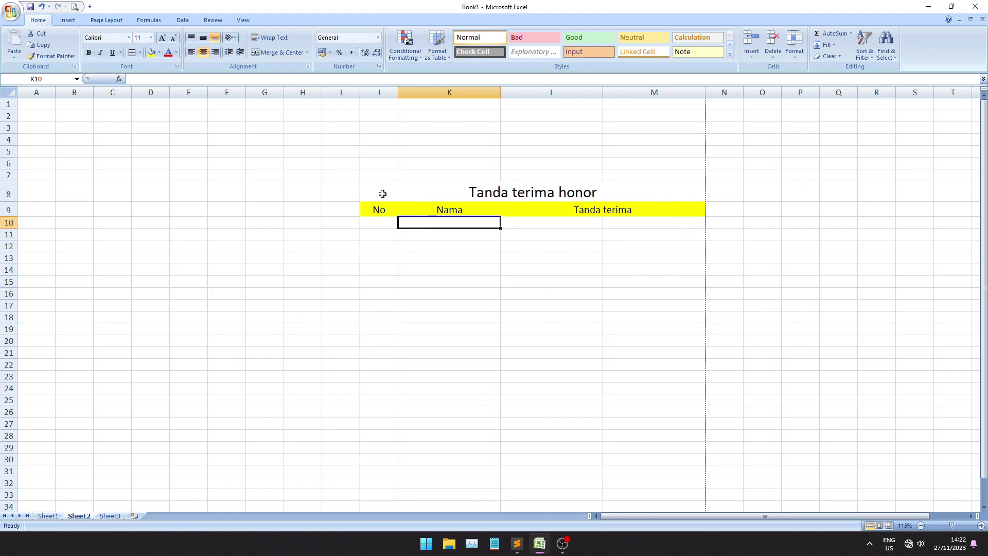
Step: Apply All Borders to the table range J8:M14
{"action": "left_click_drag", "start_coordinate": [381, 231], "coordinate": [383, 262]}
{"action": "left_click", "coordinate": [455, 288]}
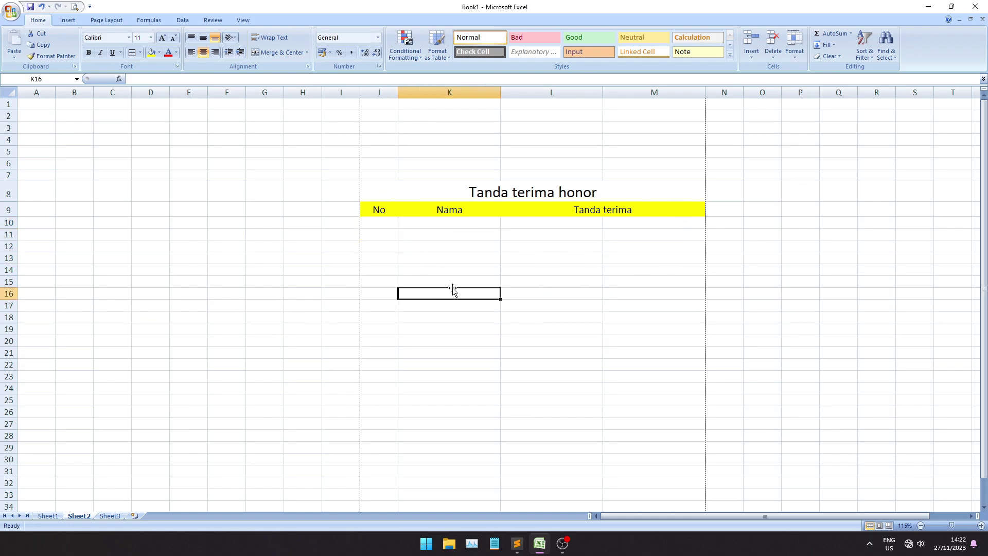
{"action": "mouse_move", "coordinate": [380, 196]}
{"action": "left_mouse_down"}
{"action": "mouse_move", "coordinate": [523, 226]}
{"action": "mouse_move", "coordinate": [616, 272]}
{"action": "mouse_move", "coordinate": [646, 271]}
{"action": "left_mouse_up"}
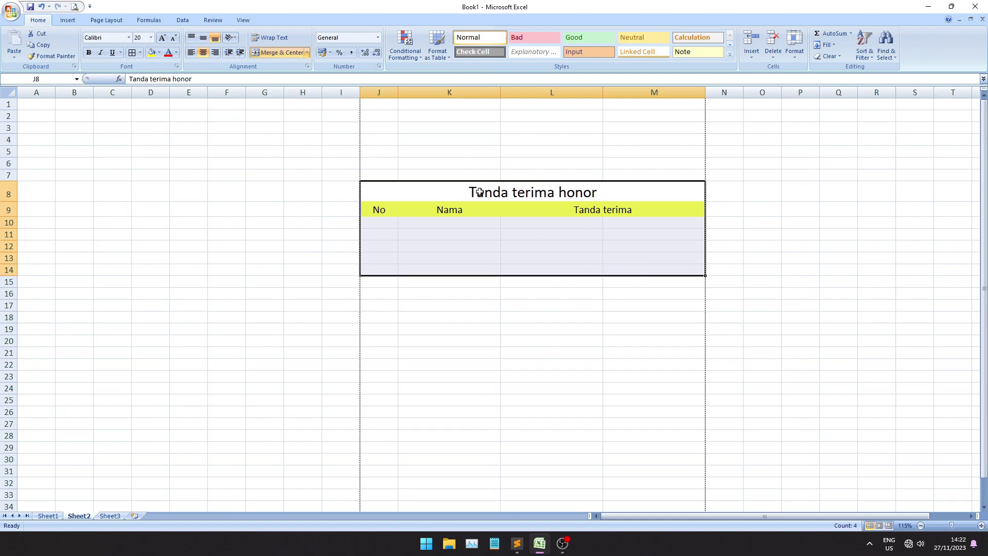
{"action": "left_click", "coordinate": [137, 54]}
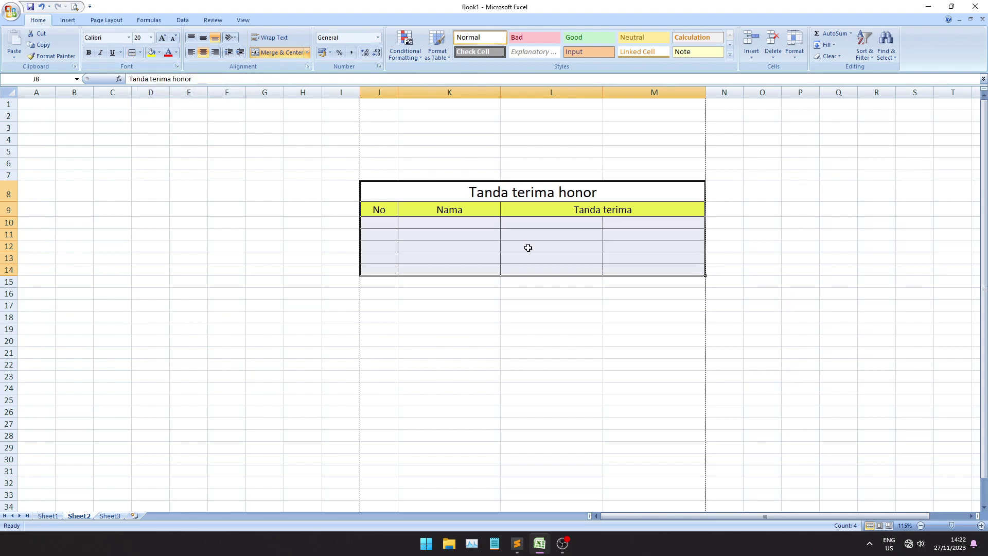
{"action": "left_click", "coordinate": [528, 247]}
{"action": "left_click", "coordinate": [657, 261]}
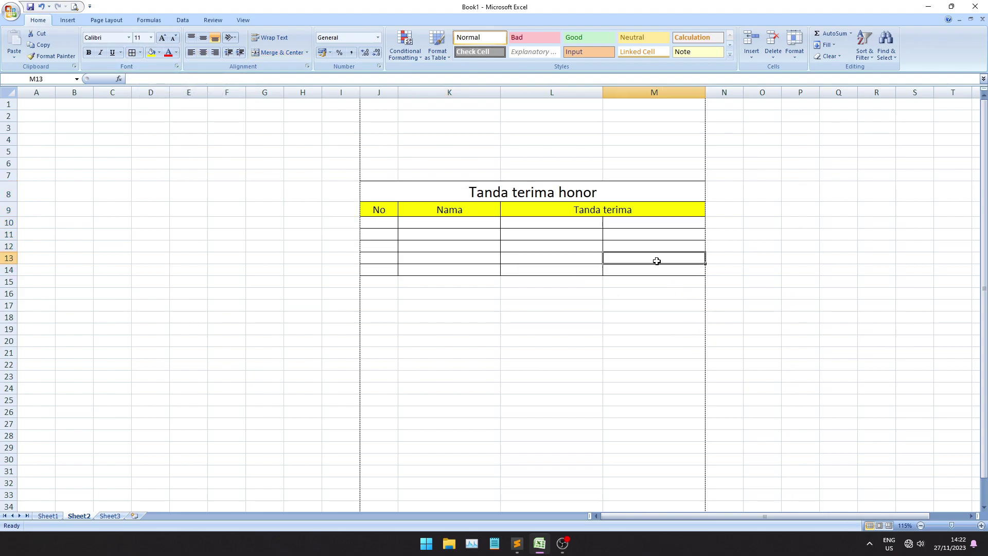
Step: Number rows 10 and 11 as 1 and 2, with a name beside each
{"action": "left_click", "coordinate": [379, 225]}
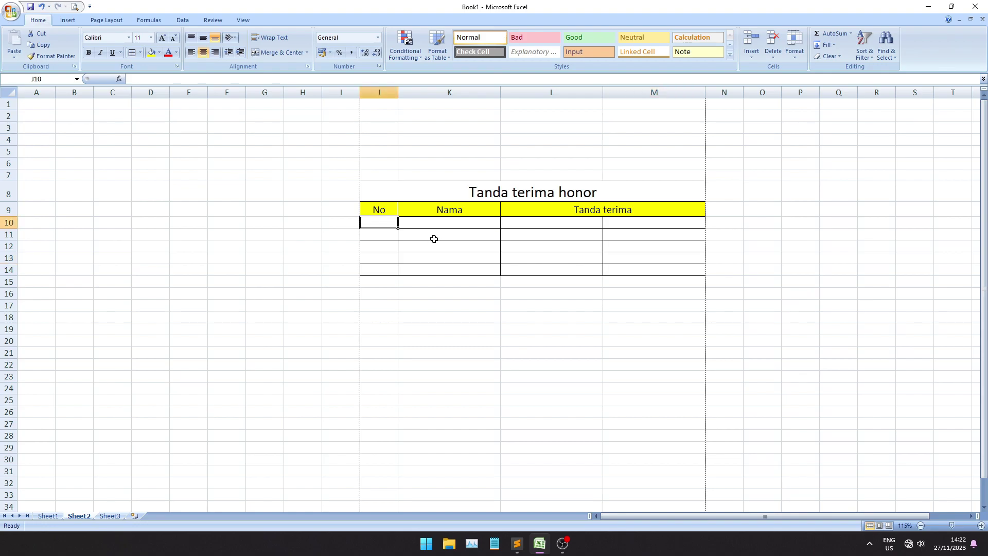
{"action": "type", "text": "1"}
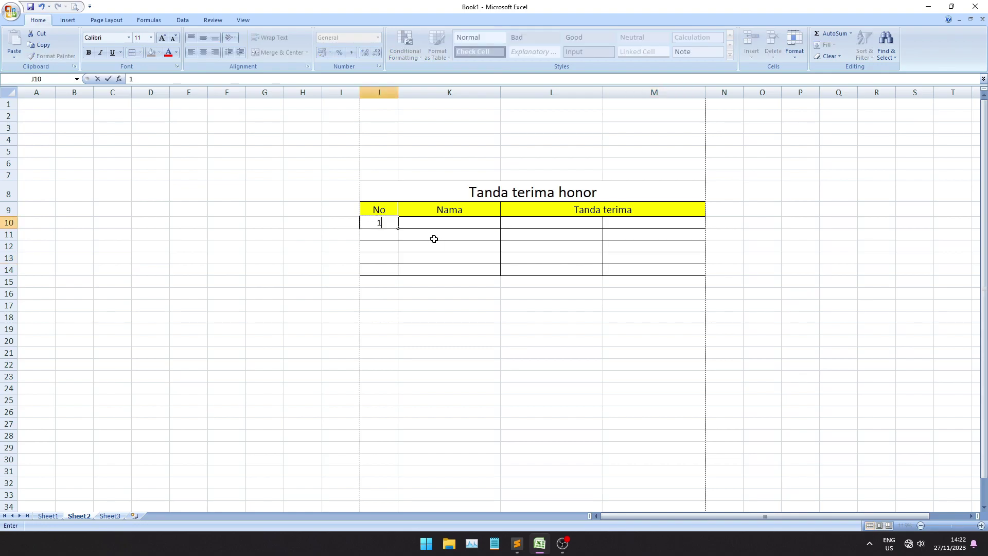
{"action": "key", "text": "Tab"}
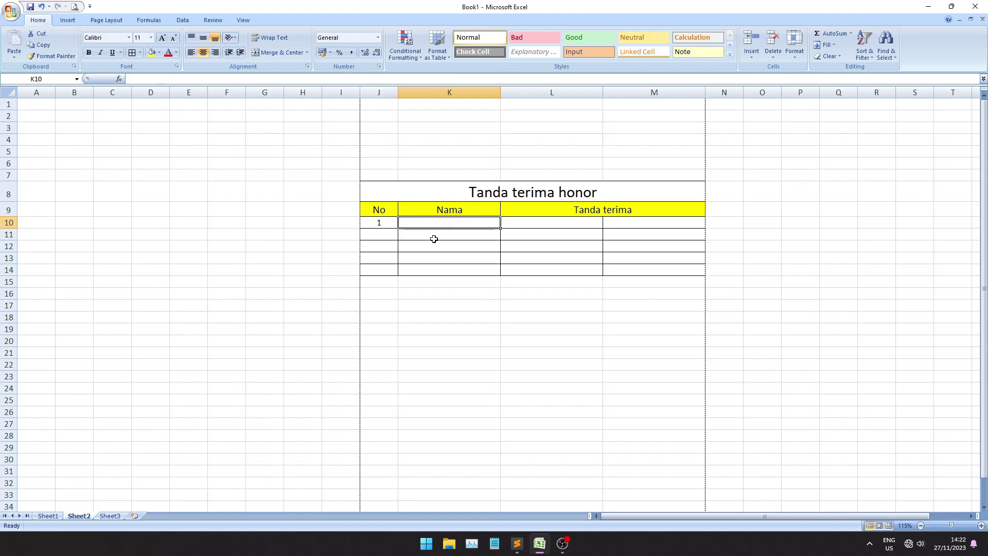
{"action": "type", "text": "Diko"}
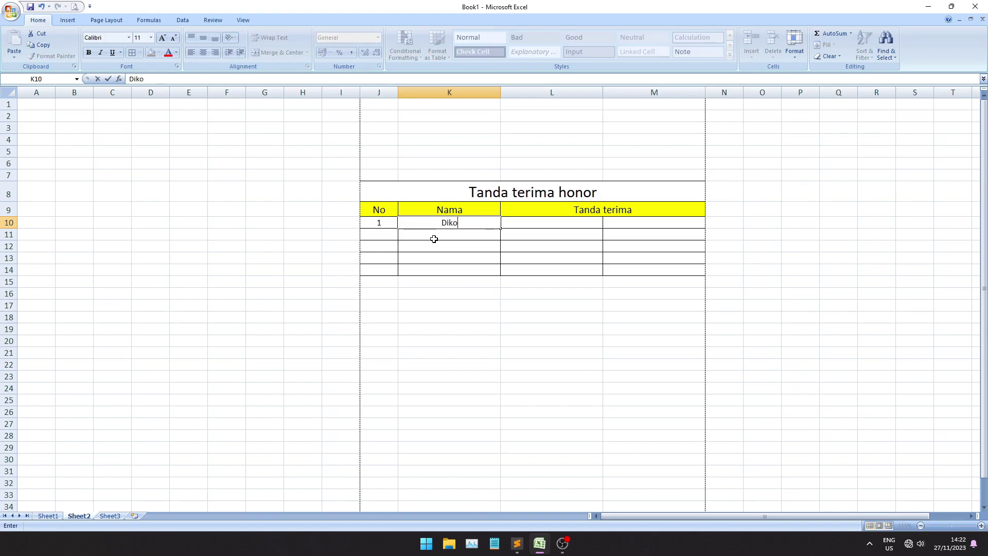
{"action": "key", "text": "Return"}
{"action": "type", "text": "2"}
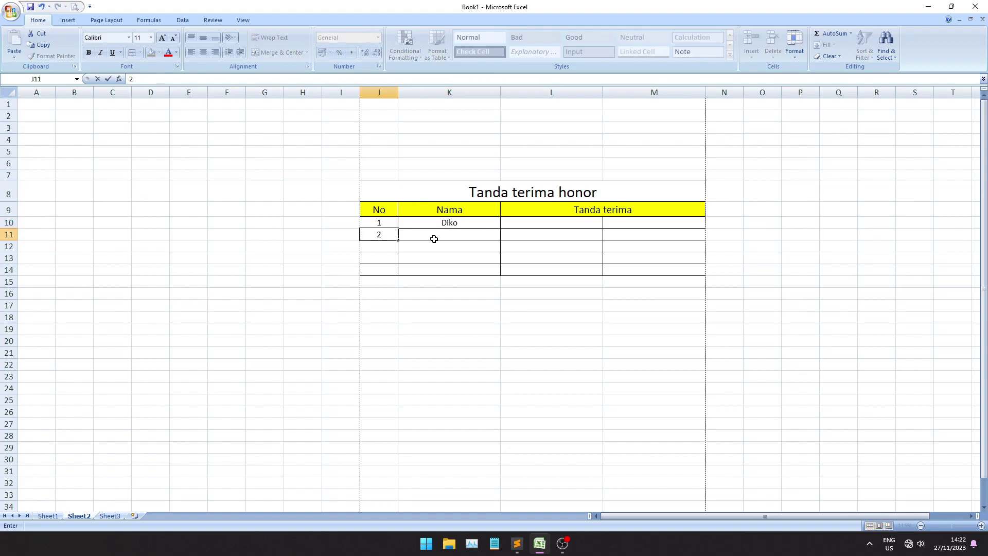
{"action": "left_click", "coordinate": [434, 239]}
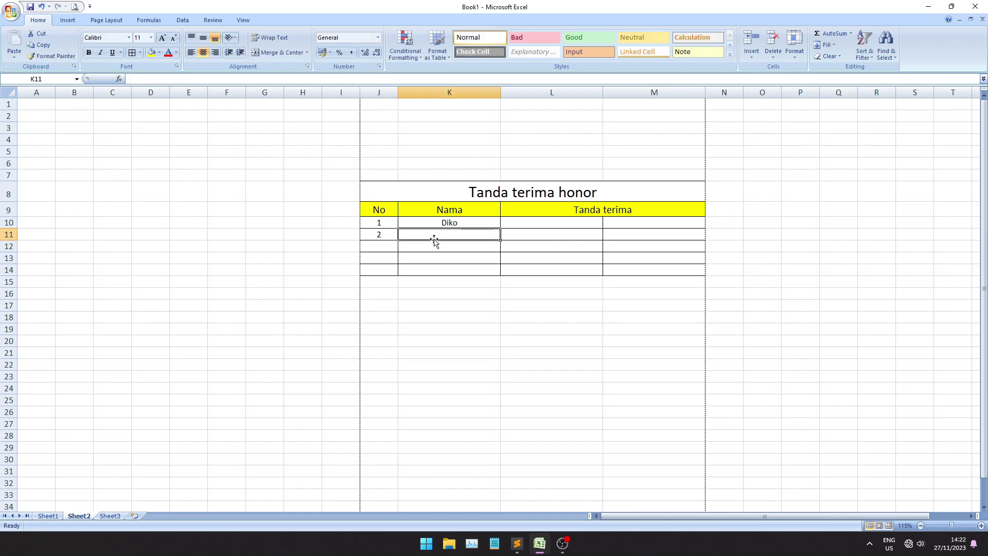
{"action": "type", "text": "TWP"}
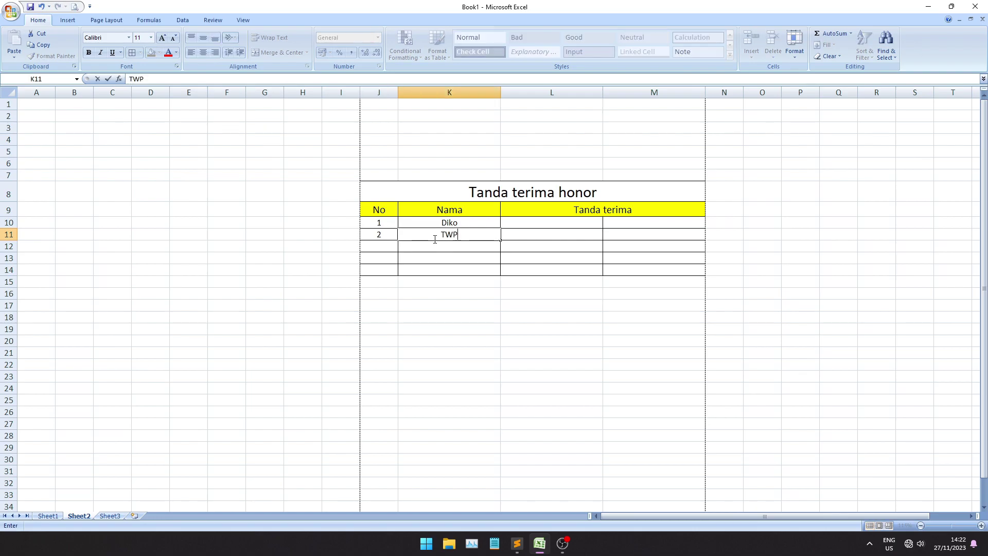
{"action": "key", "text": "Return"}
Step: Add numbers 3, 4 and 5 in rows 12–14 with their names
{"action": "type", "text": "3"}
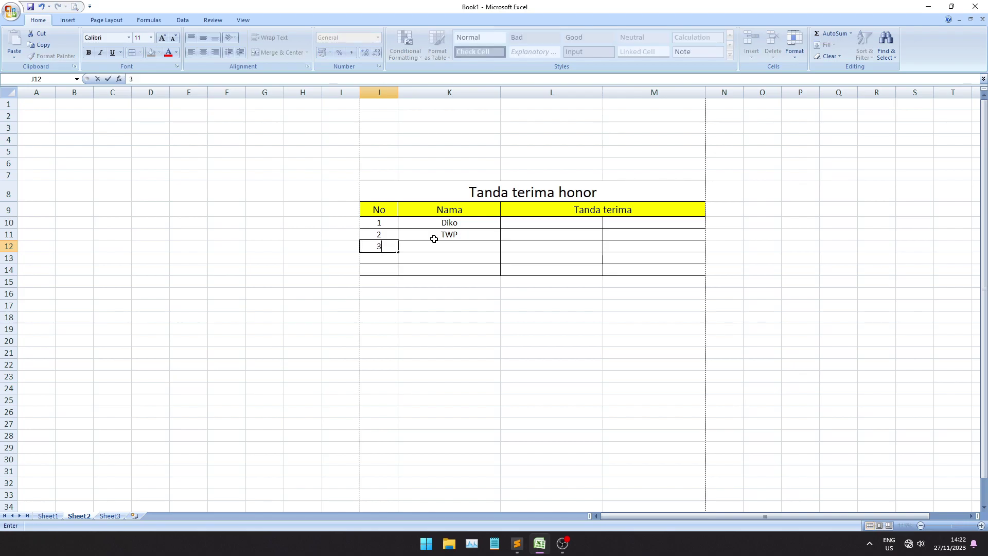
{"action": "key", "text": "Tab"}
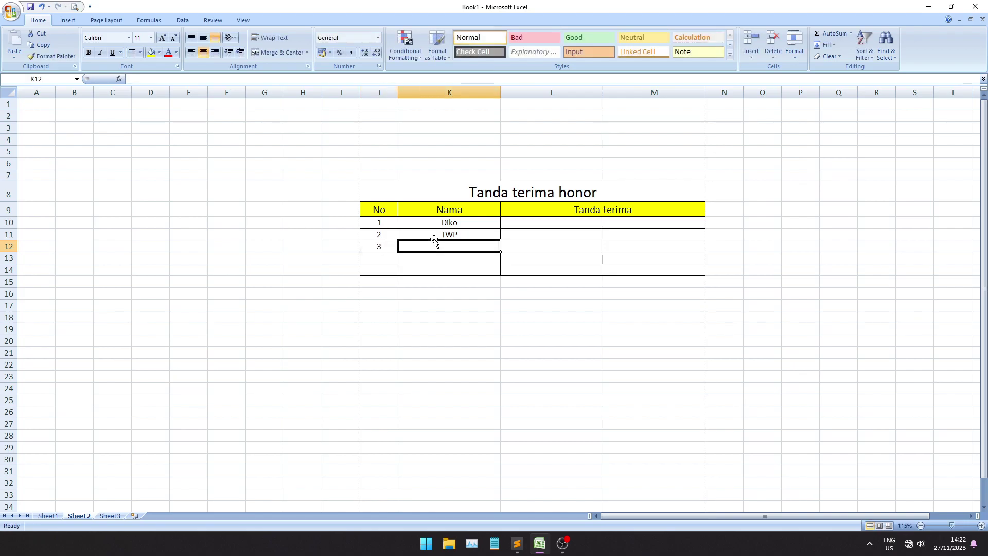
{"action": "type", "text": "OP"}
{"action": "key", "text": "Tab"}
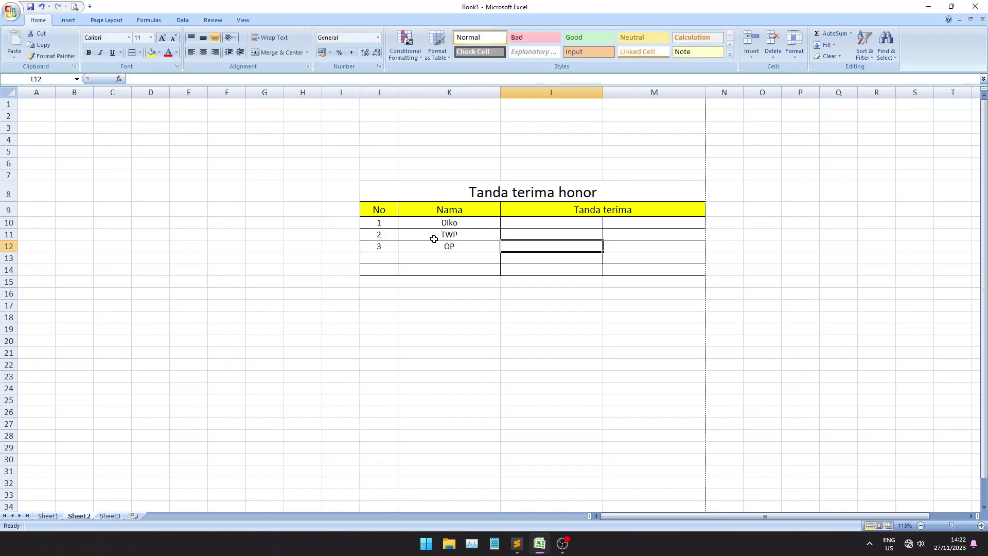
{"action": "key", "text": "Return"}
{"action": "type", "text": "4"}
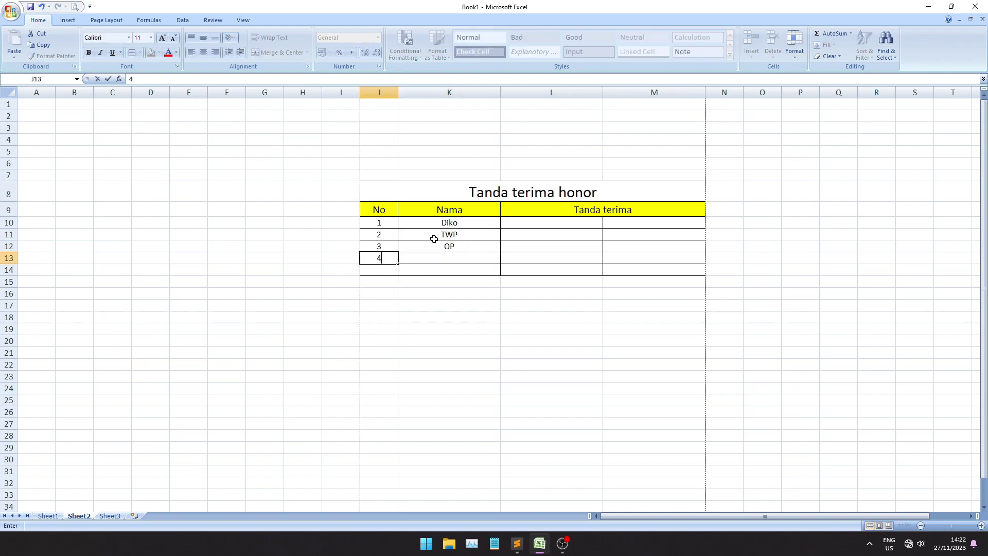
{"action": "key", "text": "Tab"}
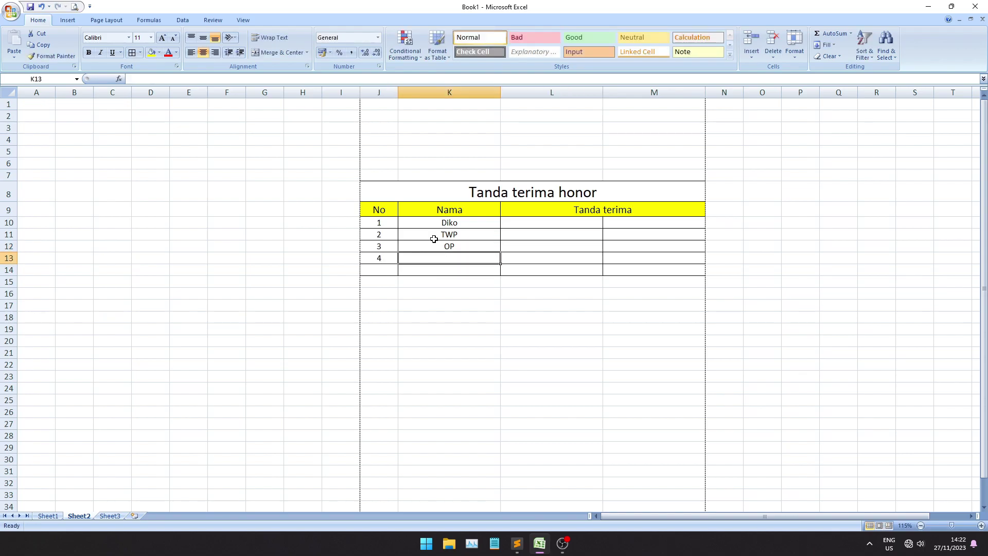
{"action": "type", "text": "Mangku"}
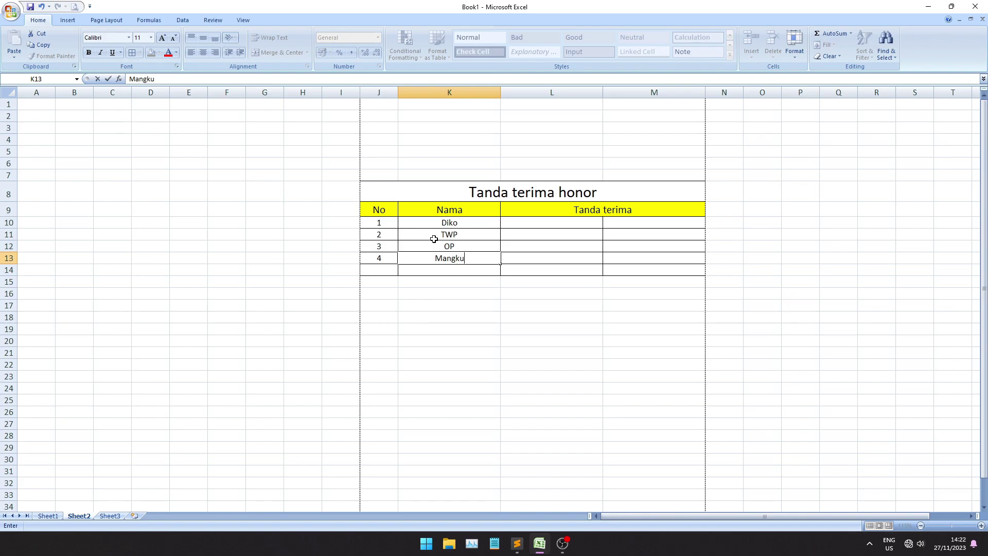
{"action": "key", "text": "Return"}
{"action": "type", "text": "5"}
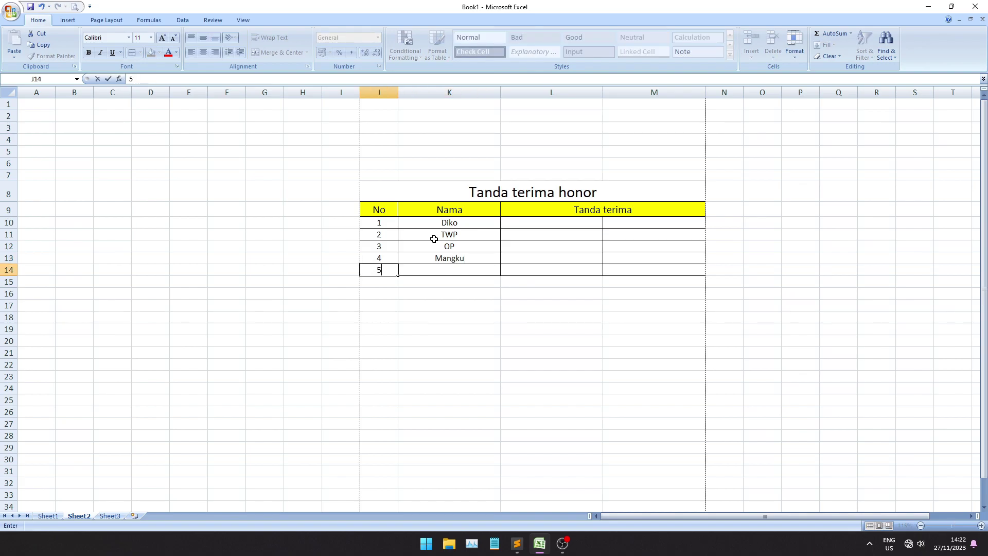
{"action": "key", "text": "Tab"}
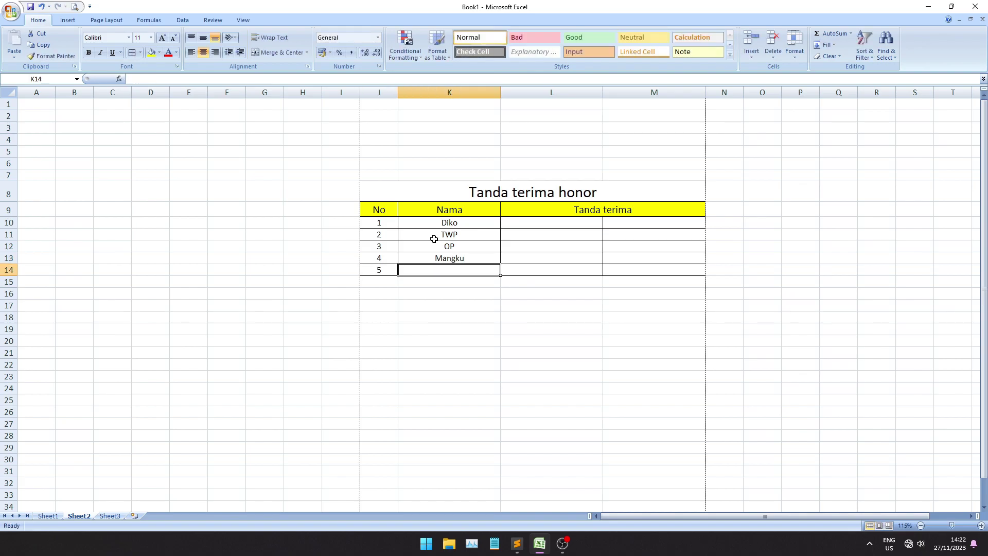
{"action": "type", "text": "K"}
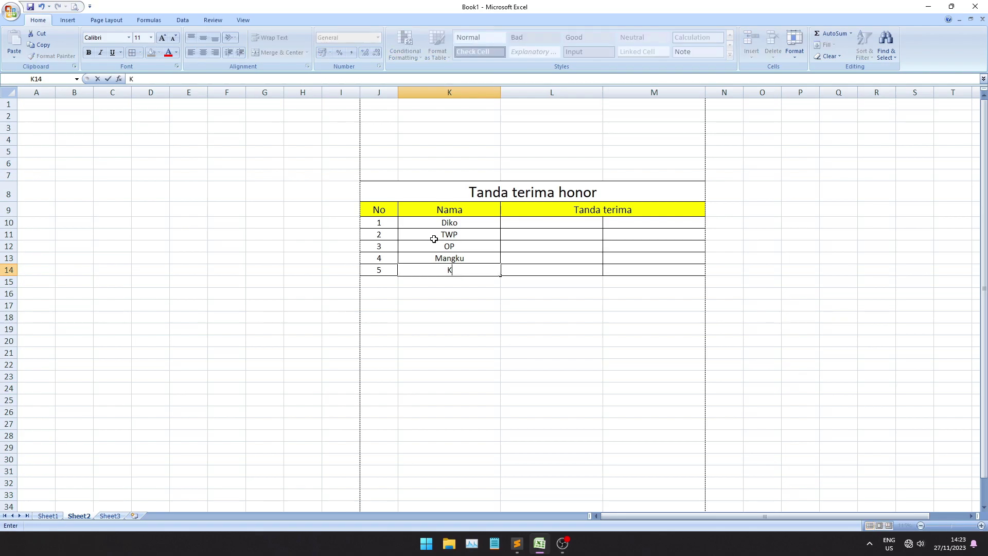
{"action": "type", "text": "oko"}
Step: Enter signature numbers 1 in L10, 2 in M11 and 3 in L12
{"action": "left_click", "coordinate": [580, 222]}
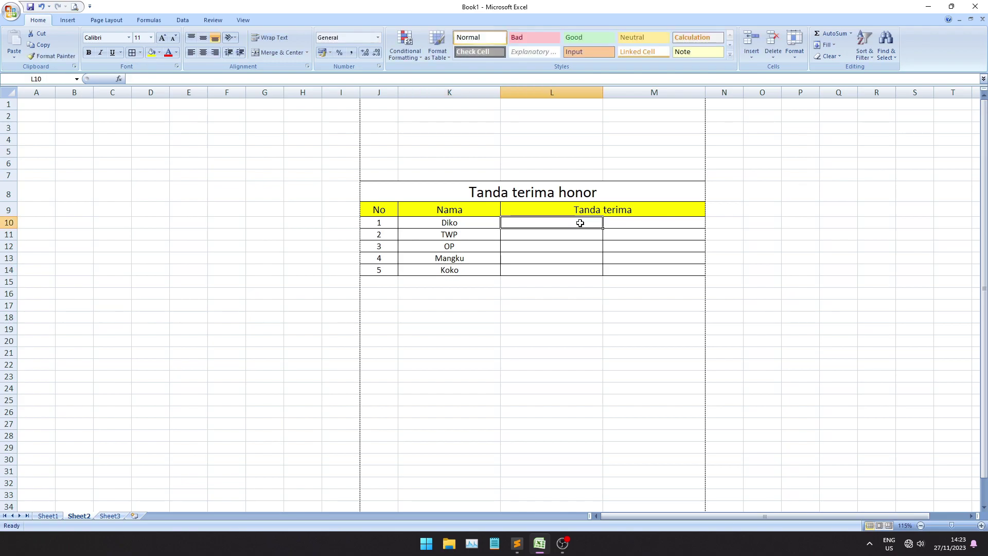
{"action": "type", "text": "1."}
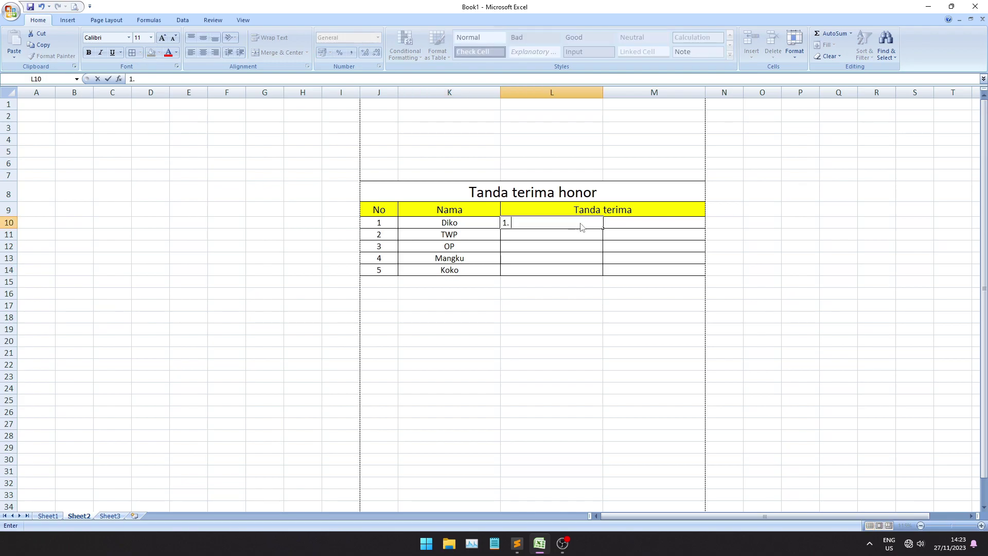
{"action": "key", "text": "Return"}
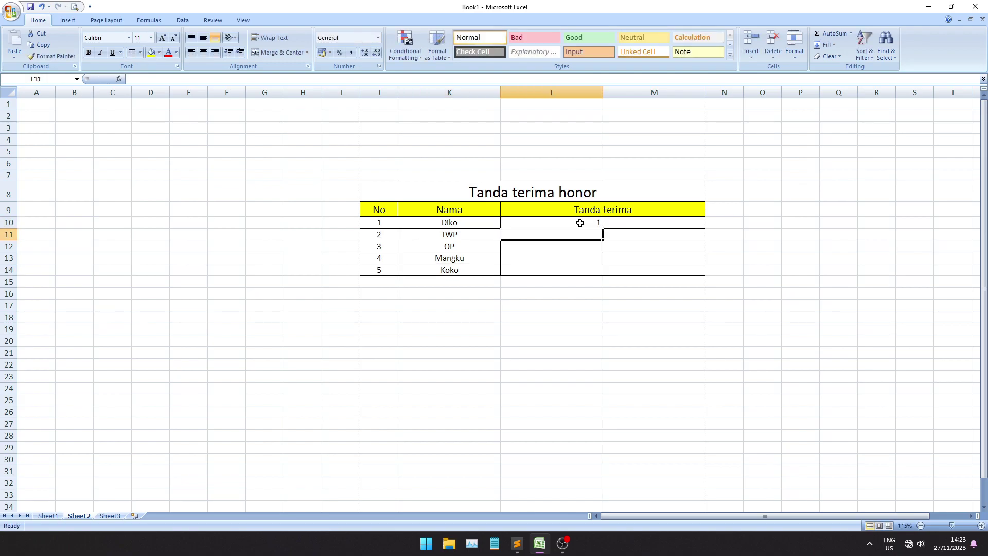
{"action": "left_click", "coordinate": [619, 234]}
{"action": "type", "text": "2."}
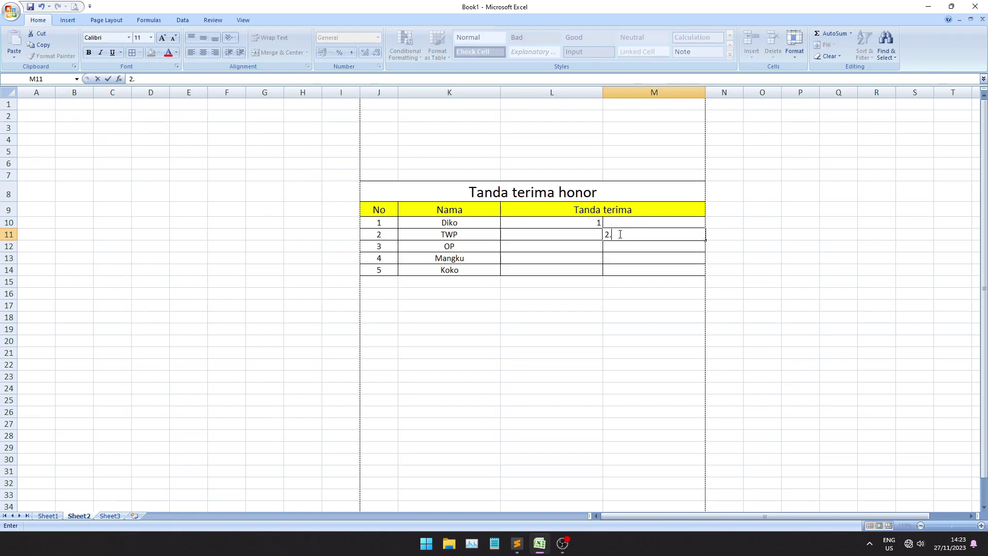
{"action": "key", "text": "Return"}
{"action": "left_click", "coordinate": [587, 244]}
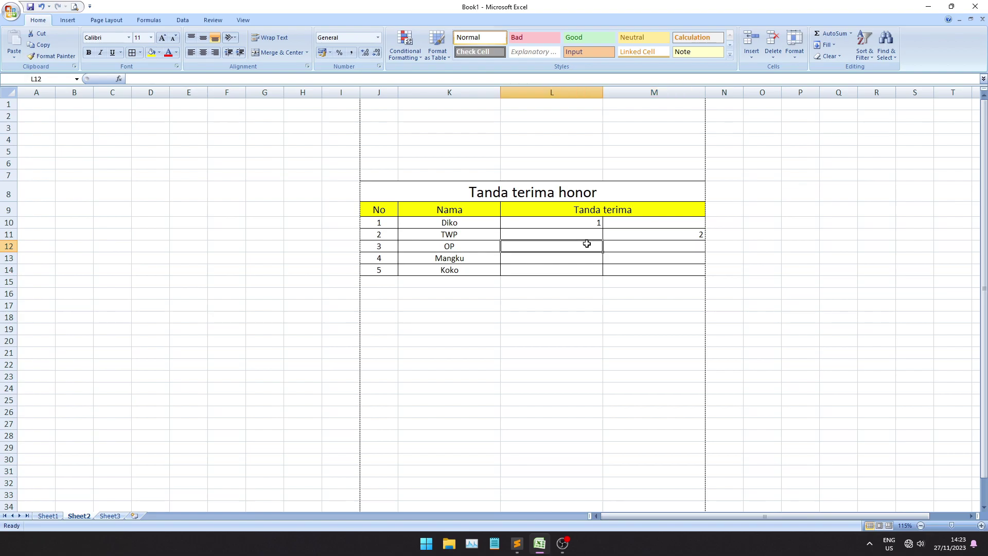
{"action": "type", "text": "3"}
{"action": "key", "text": "Return"}
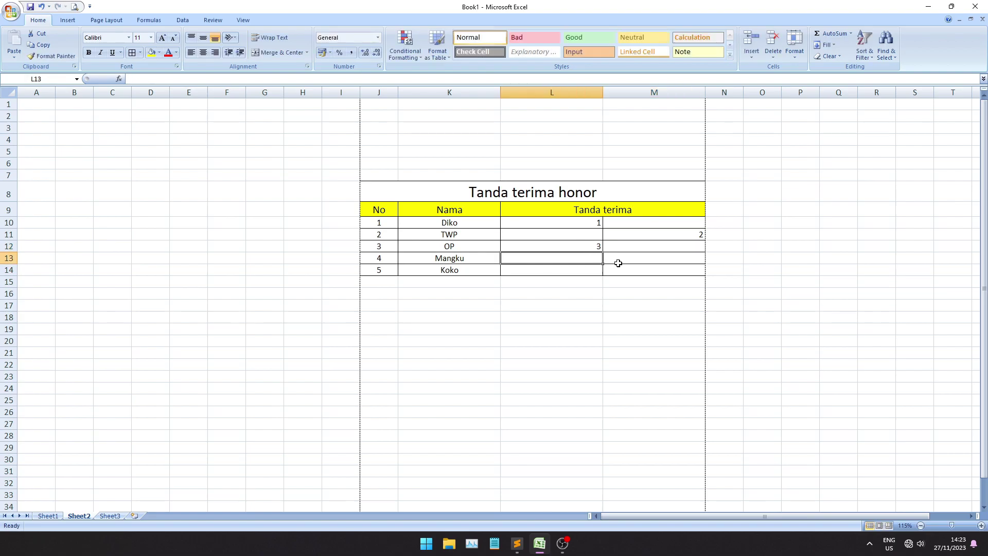
Step: Enter signature numbers 4 in M13 and 5 in L14
{"action": "left_click", "coordinate": [618, 263]}
{"action": "type", "text": "4"}
{"action": "key", "text": "Return"}
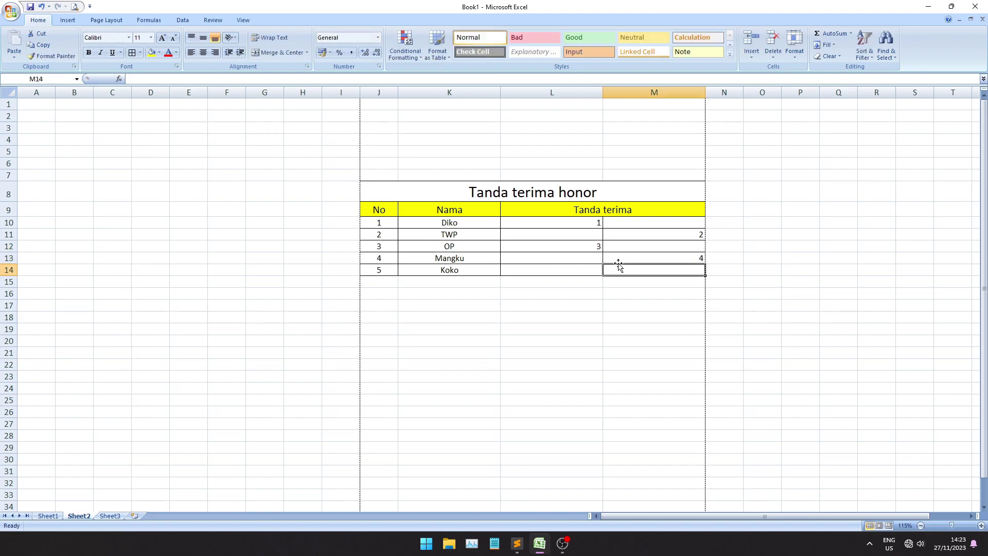
{"action": "left_click", "coordinate": [587, 270]}
{"action": "type", "text": "5"}
{"action": "key", "text": "Return"}
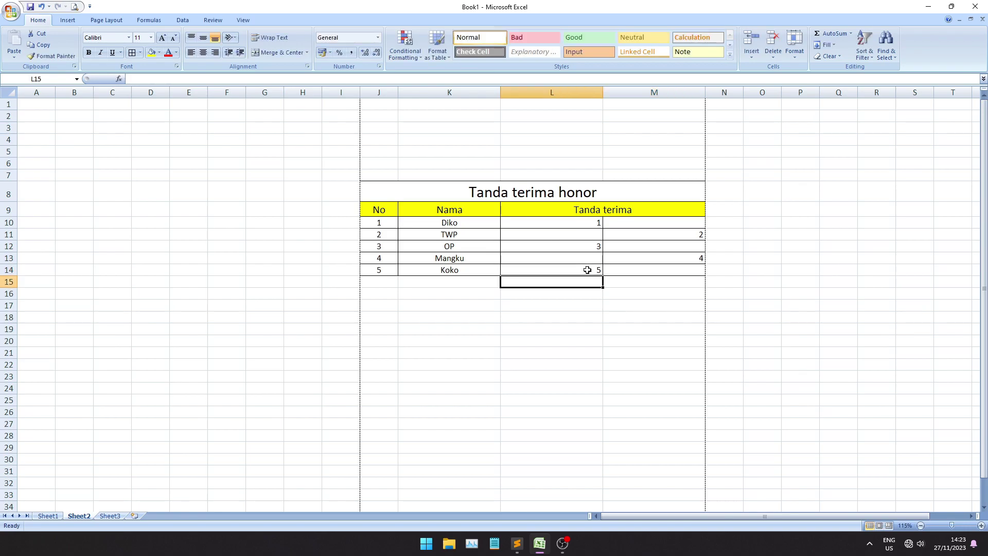
{"action": "left_click", "coordinate": [594, 223]}
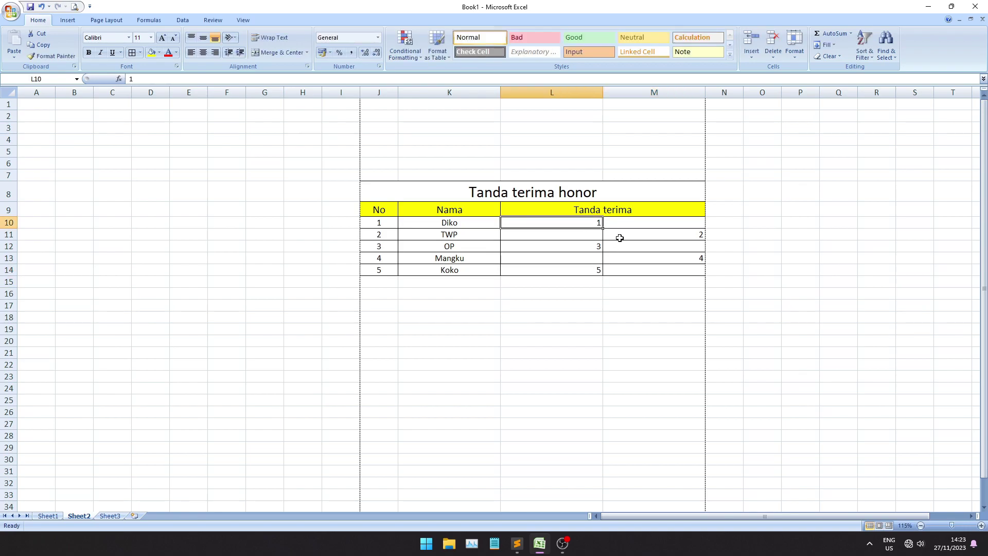
Step: Apply Align Text Left to L10:L14 and then to M10:M14
{"action": "left_click", "coordinate": [596, 269], "text": "shift"}
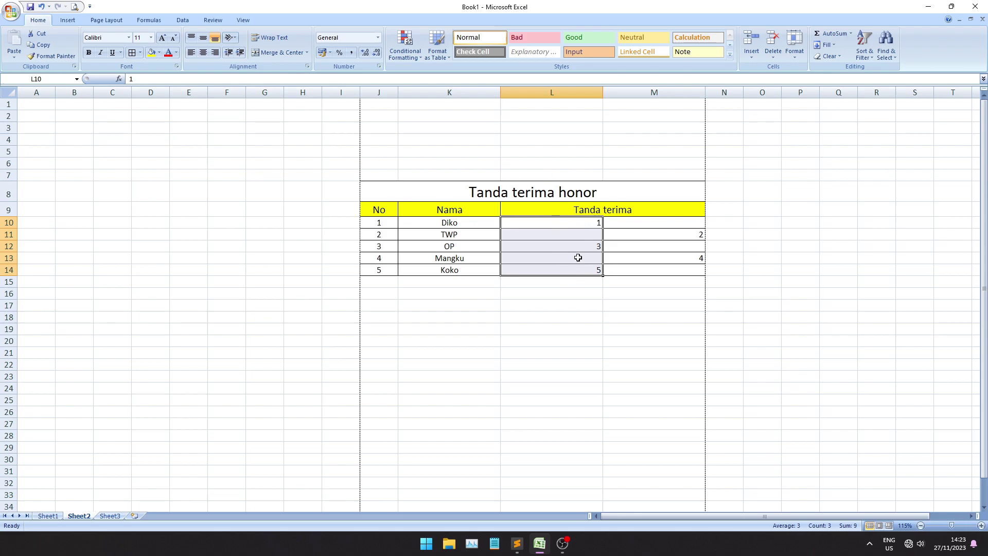
{"action": "left_click", "coordinate": [191, 54]}
{"action": "left_click", "coordinate": [626, 253]}
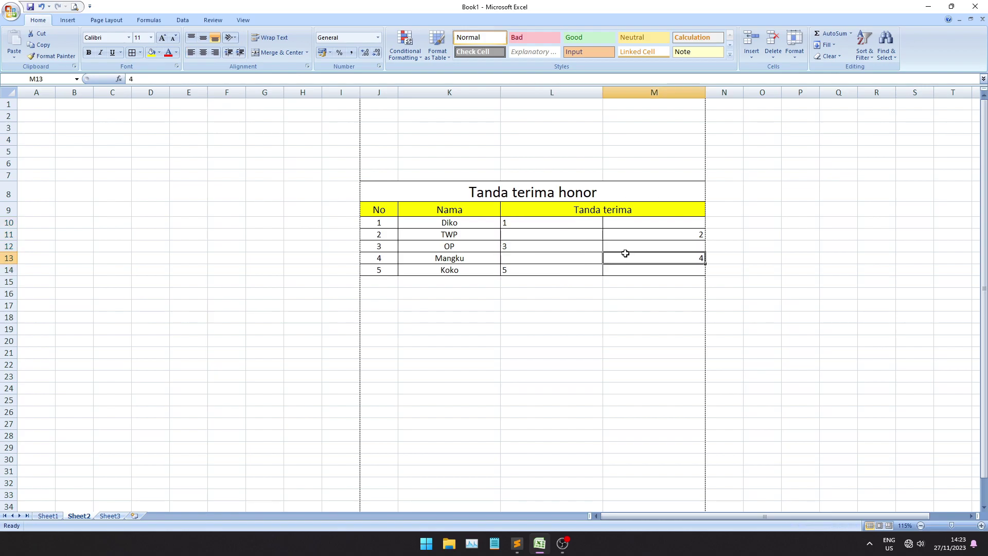
{"action": "left_click_drag", "start_coordinate": [633, 223], "coordinate": [633, 266]}
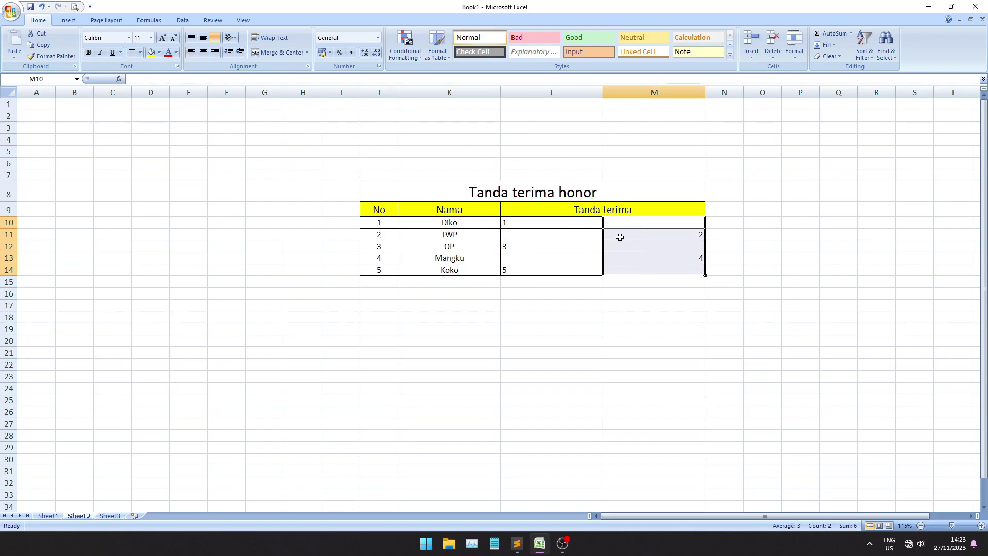
{"action": "left_click", "coordinate": [191, 53]}
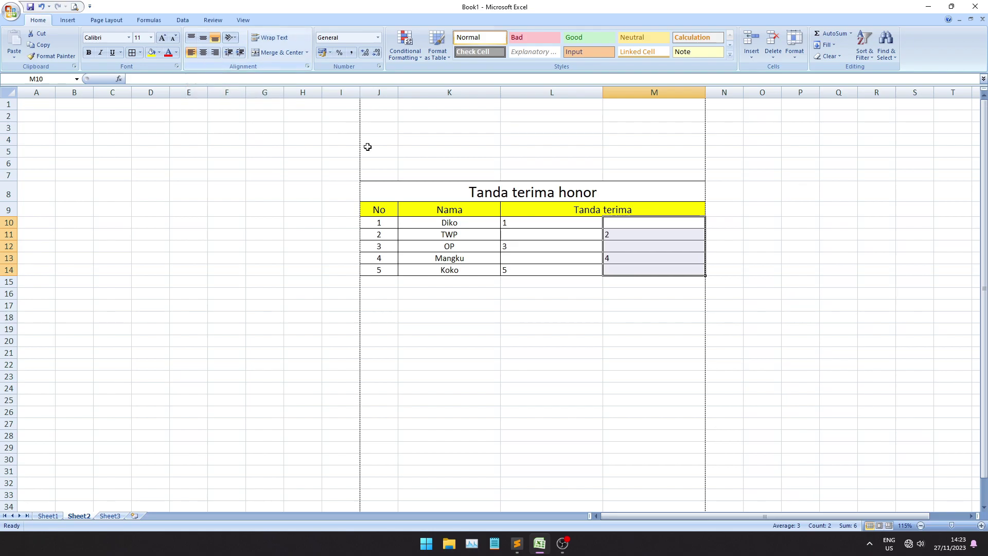
{"action": "left_click", "coordinate": [574, 304]}
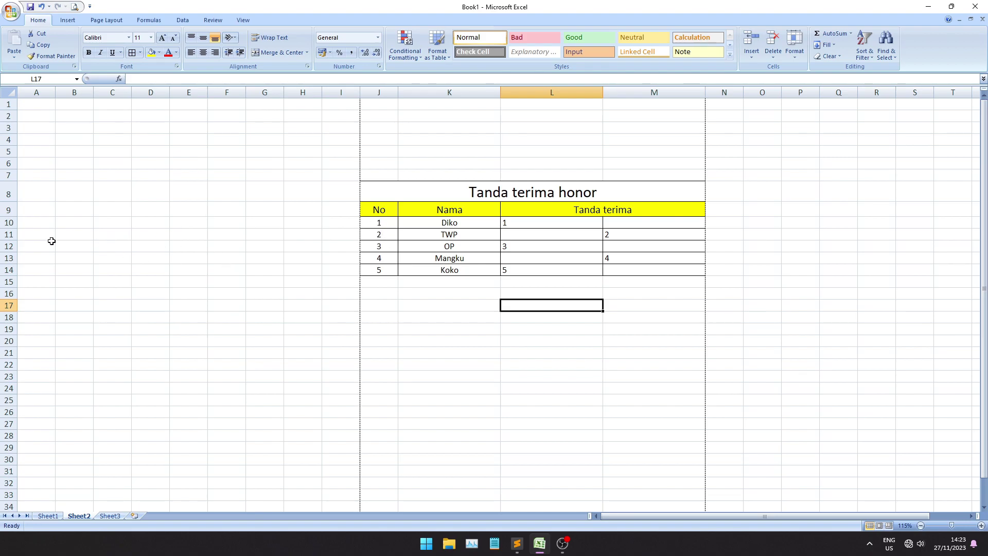
Step: Raise the row height of rows 10–14 through Format > Row Height
{"action": "left_click_drag", "start_coordinate": [8, 222], "coordinate": [9, 270]}
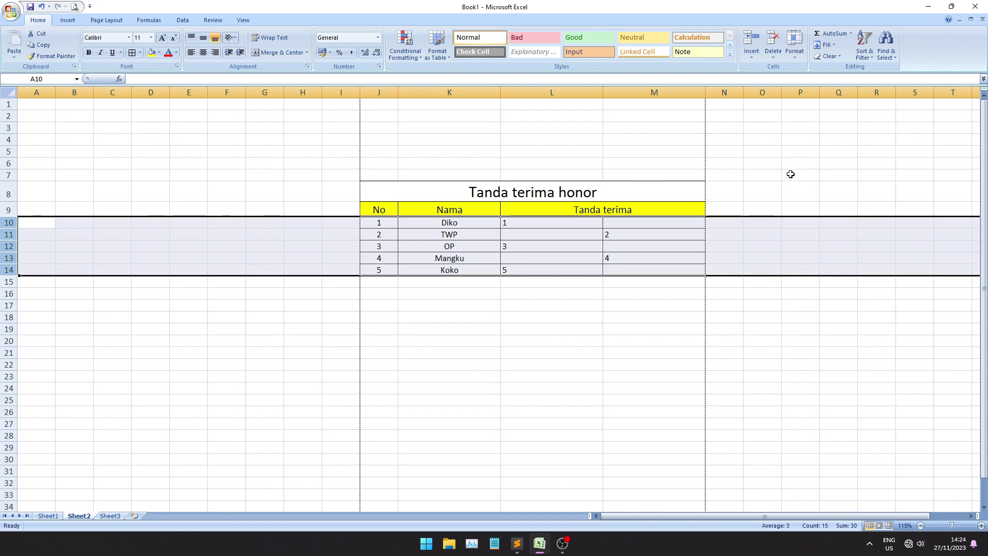
{"action": "left_click", "coordinate": [795, 53]}
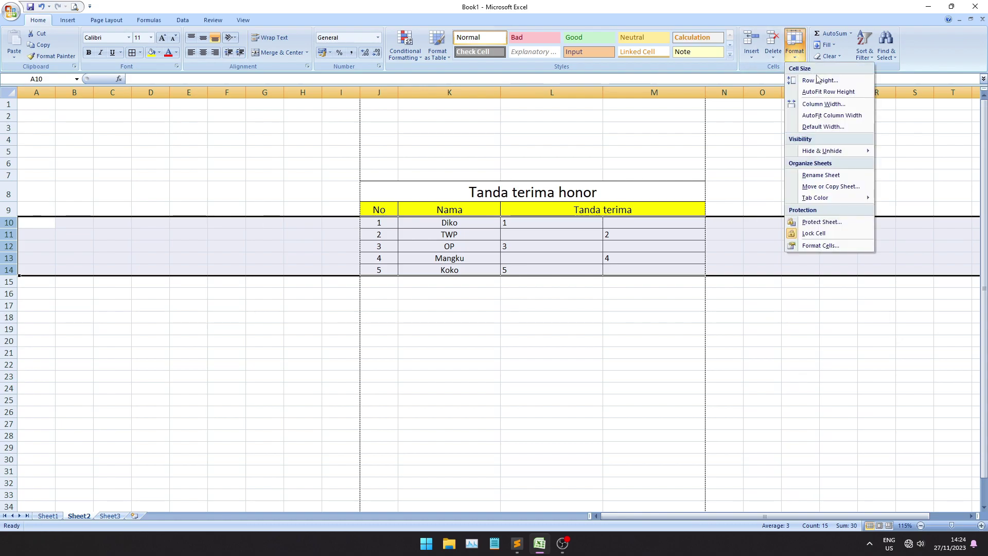
{"action": "left_click", "coordinate": [824, 83]}
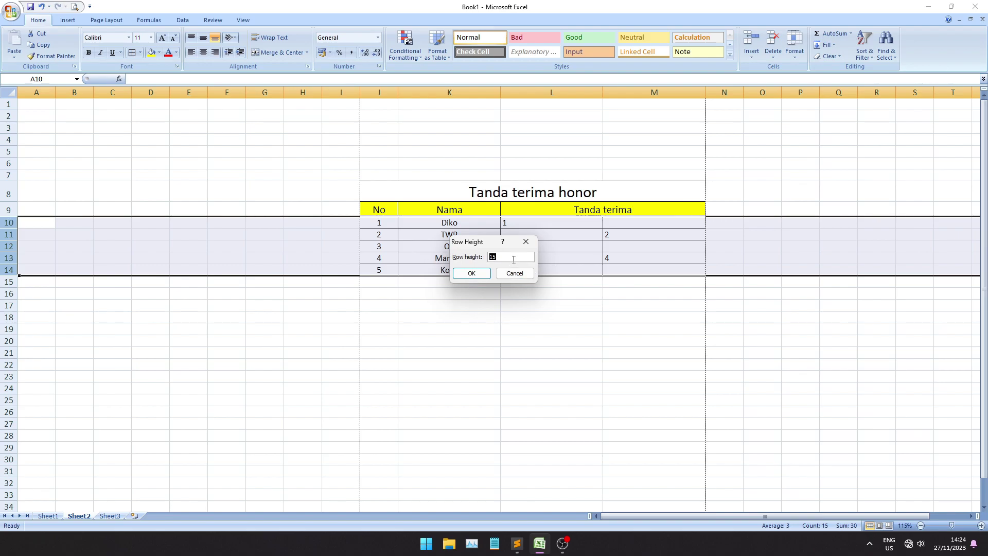
{"action": "key", "text": "Return"}
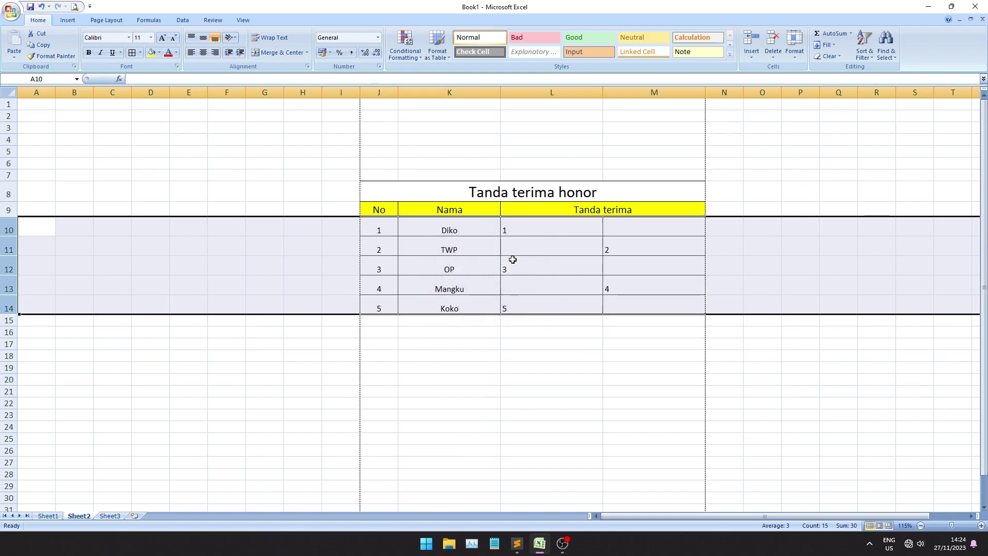
{"action": "left_click", "coordinate": [512, 265]}
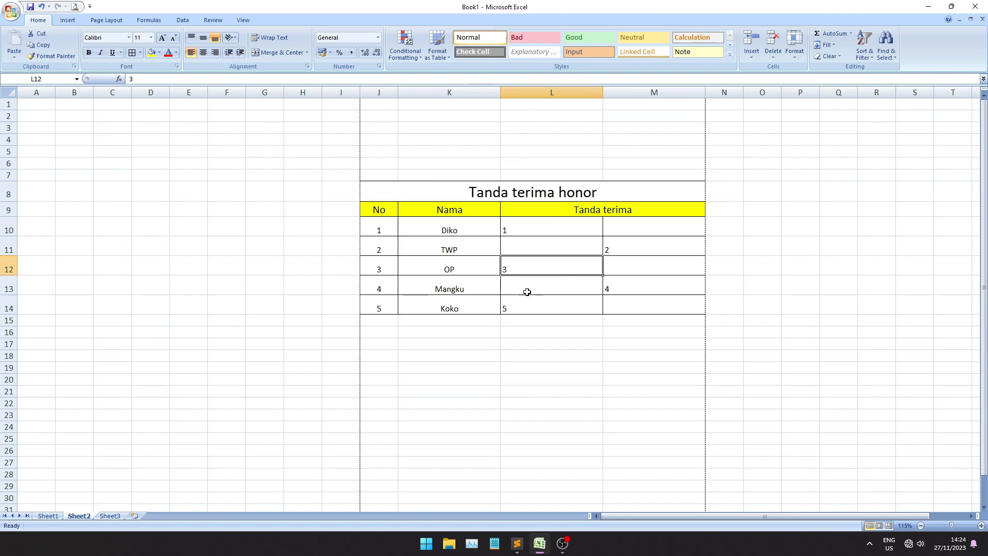
Step: Apply Middle Align to J10:M14 so entries sit vertically centered
{"action": "left_click_drag", "start_coordinate": [398, 234], "coordinate": [658, 306]}
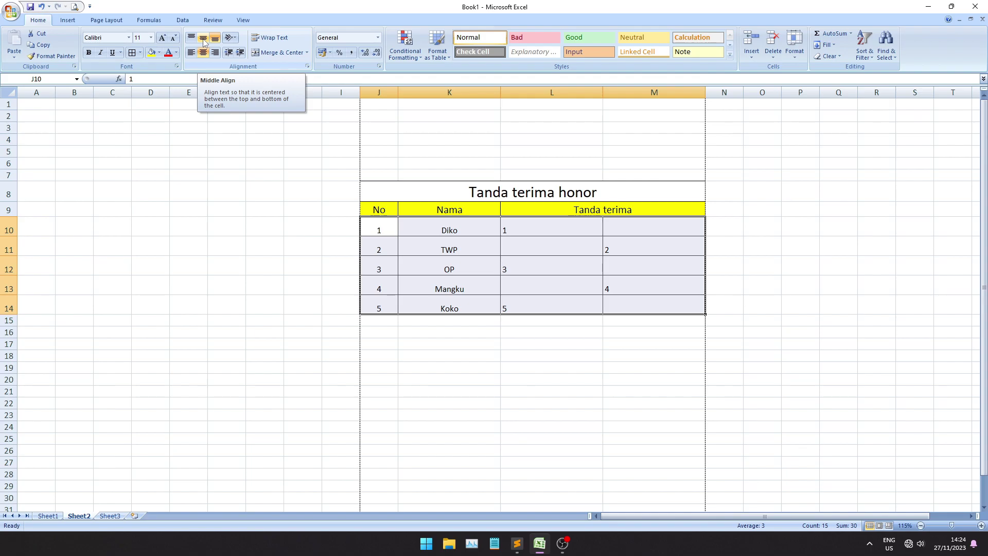
{"action": "left_click", "coordinate": [204, 43]}
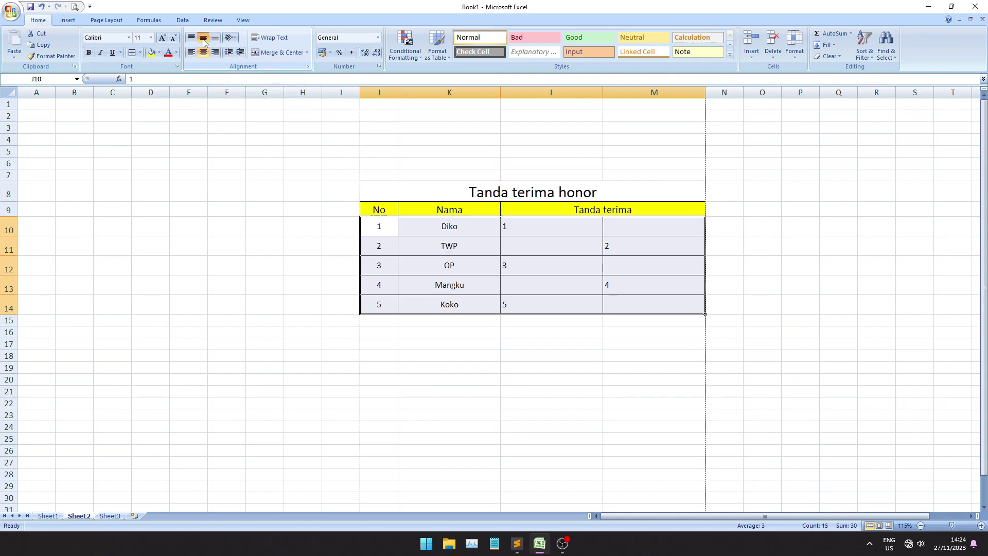
{"action": "left_click", "coordinate": [567, 258]}
{"action": "left_click", "coordinate": [663, 288]}
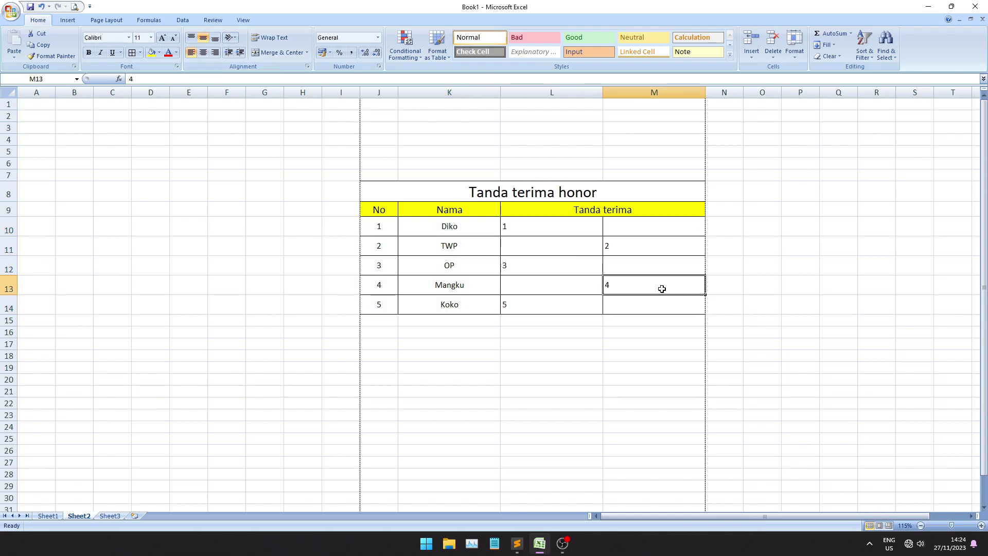